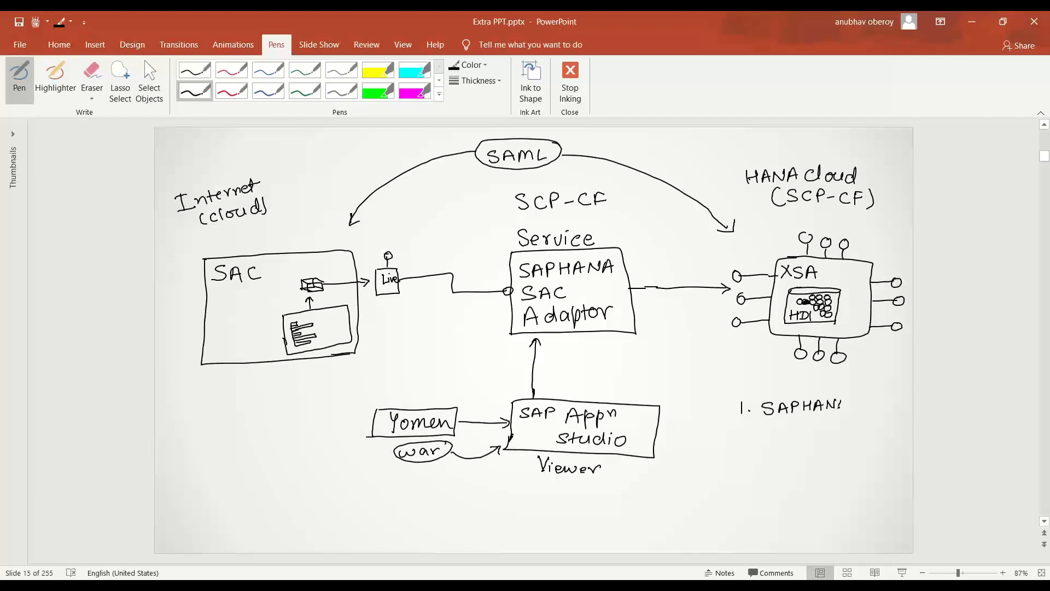
Handwrite the list item "2. Create HDBM" with the pen, beneath "1. SAPHANA" on the slide
{"action": "left_click_drag", "start_coordinate": [739, 426], "coordinate": [751, 437]}
{"action": "left_click", "coordinate": [754, 435]}
{"action": "mouse_move", "coordinate": [779, 428]}
{"action": "left_mouse_down"}
{"action": "mouse_move", "coordinate": [780, 439]}
{"action": "mouse_move", "coordinate": [810, 438]}
{"action": "left_mouse_up"}
{"action": "mouse_move", "coordinate": [814, 423]}
{"action": "left_mouse_down"}
{"action": "mouse_move", "coordinate": [816, 437]}
{"action": "mouse_move", "coordinate": [821, 428]}
{"action": "left_mouse_up"}
{"action": "left_click_drag", "start_coordinate": [822, 433], "coordinate": [831, 436]}
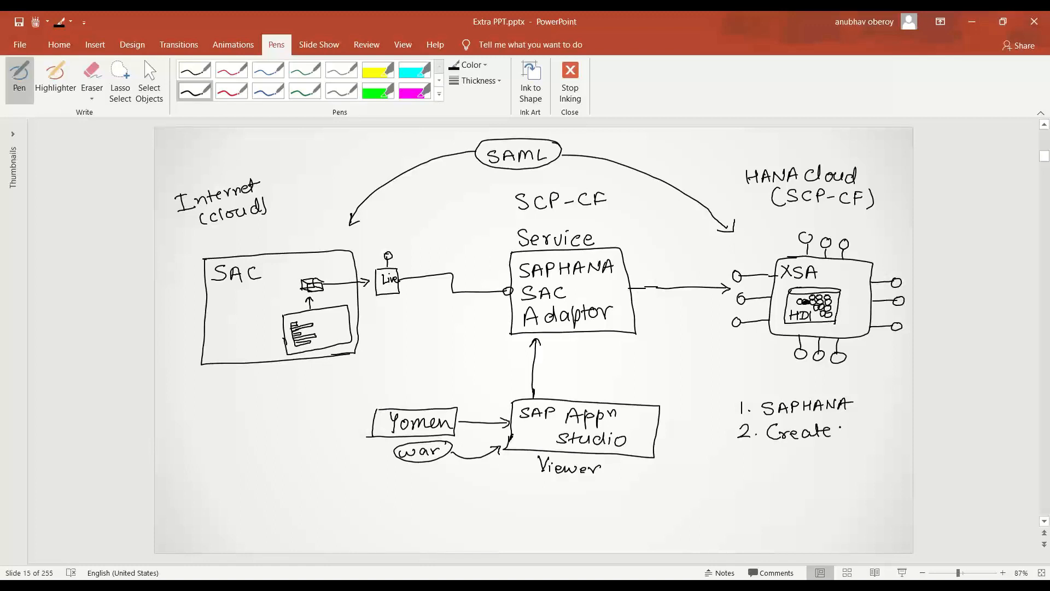
{"action": "left_click_drag", "start_coordinate": [865, 433], "coordinate": [889, 436]}
Handwrite three arrowed sub-items beneath "Create HDBM", including "hdbtable" and "CSV, data"
{"action": "left_click_drag", "start_coordinate": [813, 443], "coordinate": [828, 453]}
{"action": "left_click_drag", "start_coordinate": [866, 447], "coordinate": [910, 458]}
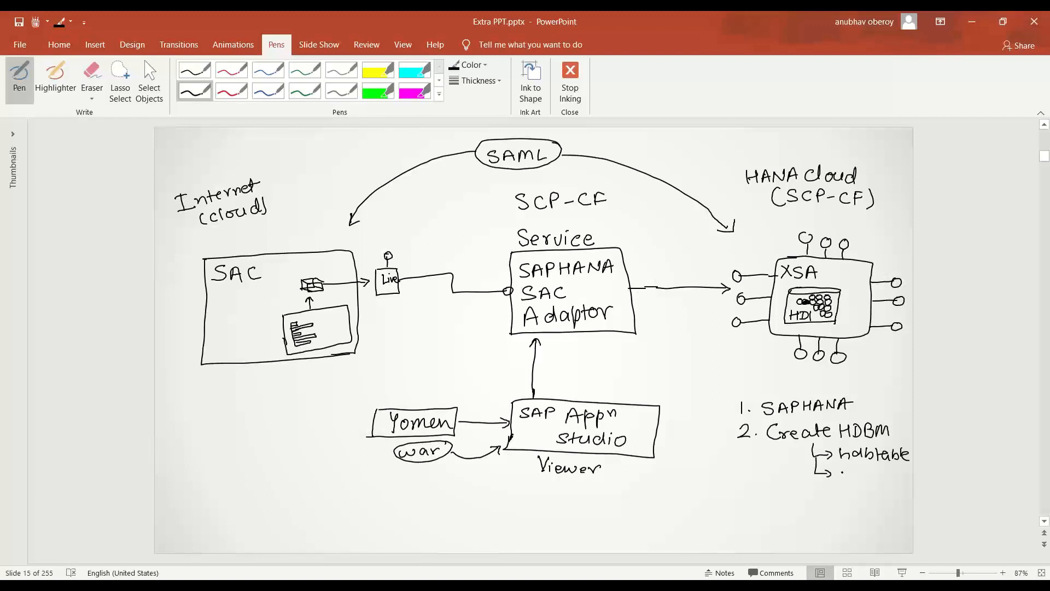
{"action": "left_click_drag", "start_coordinate": [848, 469], "coordinate": [848, 478]}
{"action": "left_click_drag", "start_coordinate": [851, 477], "coordinate": [856, 472]}
{"action": "left_click_drag", "start_coordinate": [844, 489], "coordinate": [854, 498]}
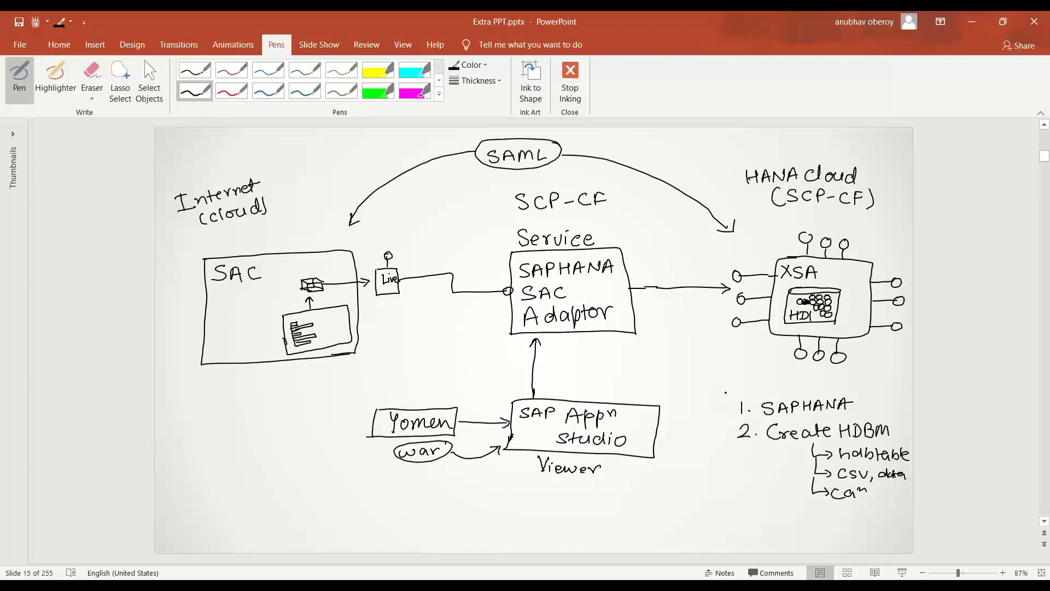
Draw a box labelled "WebIDE cf-hdb" with a connector arrow leading to the XSA box, and stop inking
{"action": "left_click_drag", "start_coordinate": [714, 386], "coordinate": [766, 339]}
{"action": "mouse_move", "coordinate": [713, 386]}
{"action": "left_mouse_down"}
{"action": "mouse_move", "coordinate": [715, 439]}
{"action": "mouse_move", "coordinate": [788, 487]}
{"action": "mouse_move", "coordinate": [724, 514]}
{"action": "mouse_move", "coordinate": [695, 510]}
{"action": "left_mouse_up"}
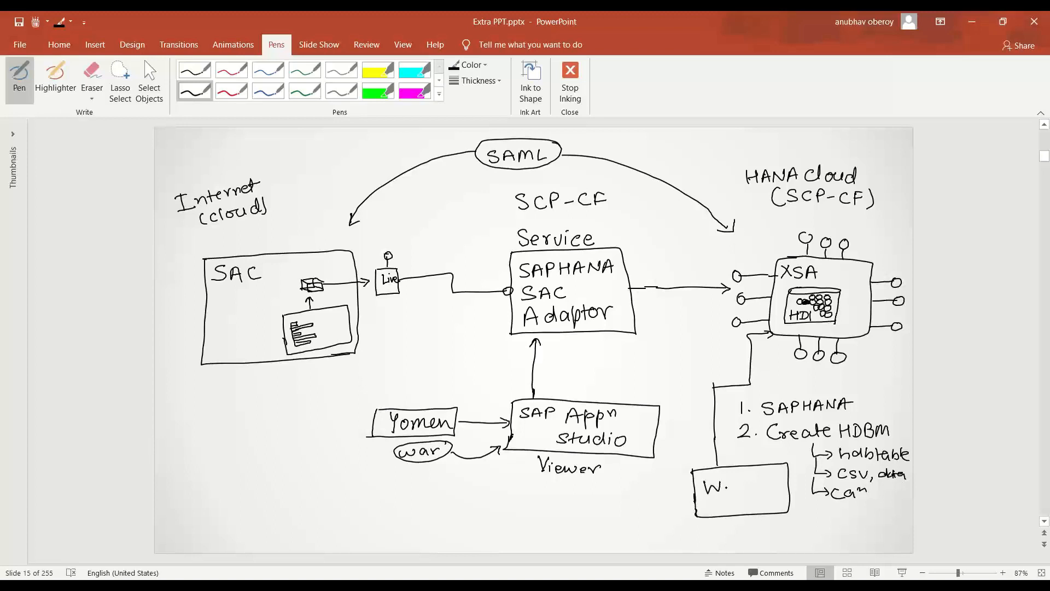
{"action": "left_click_drag", "start_coordinate": [754, 478], "coordinate": [754, 490]}
{"action": "left_click_drag", "start_coordinate": [773, 506], "coordinate": [794, 507]}
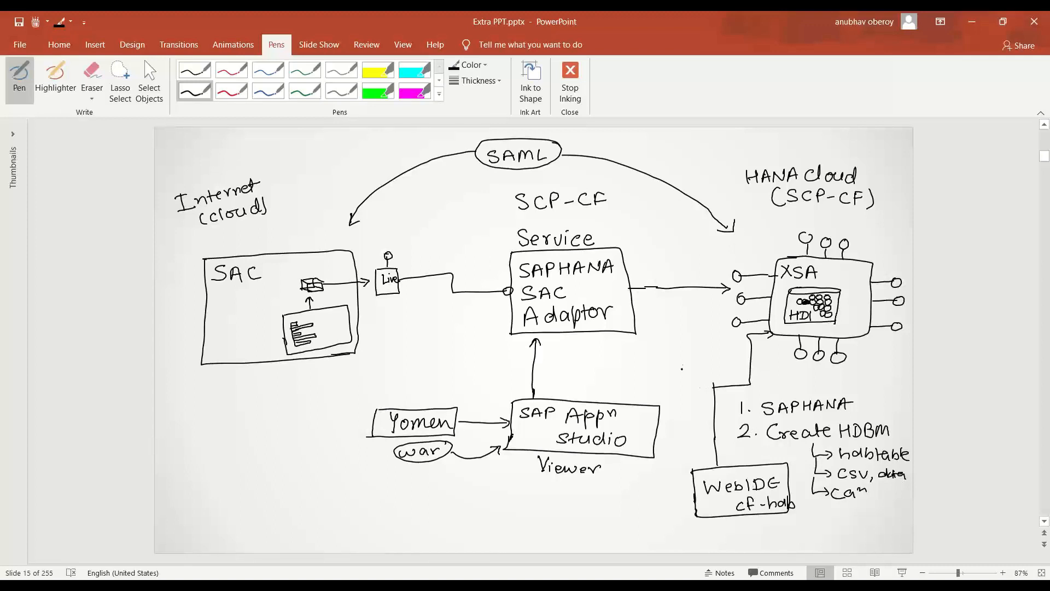
{"action": "left_click", "coordinate": [148, 80]}
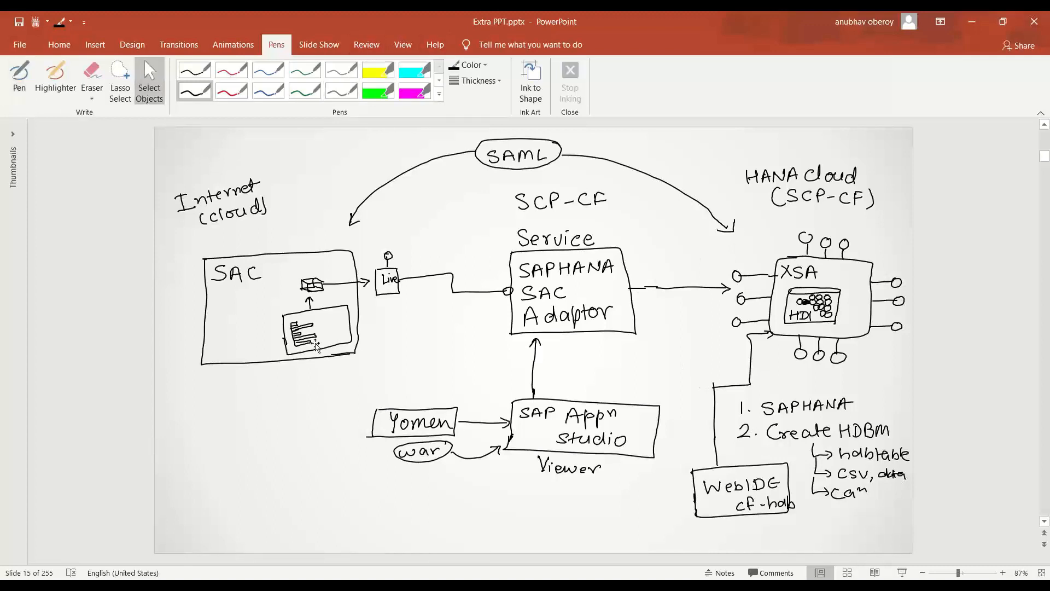
Switch to the SAP Cloud Platform Cockpit in the browser and search the dev space's Service Marketplace for "webide", clearing the search at the end
{"action": "left_click", "coordinate": [262, 585]}
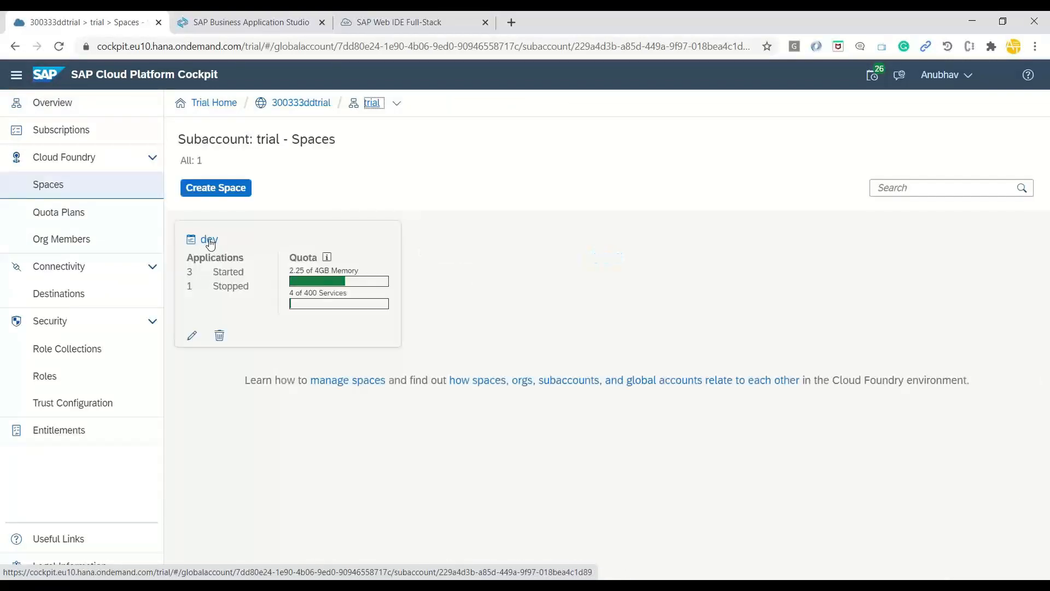
{"action": "left_click", "coordinate": [209, 240]}
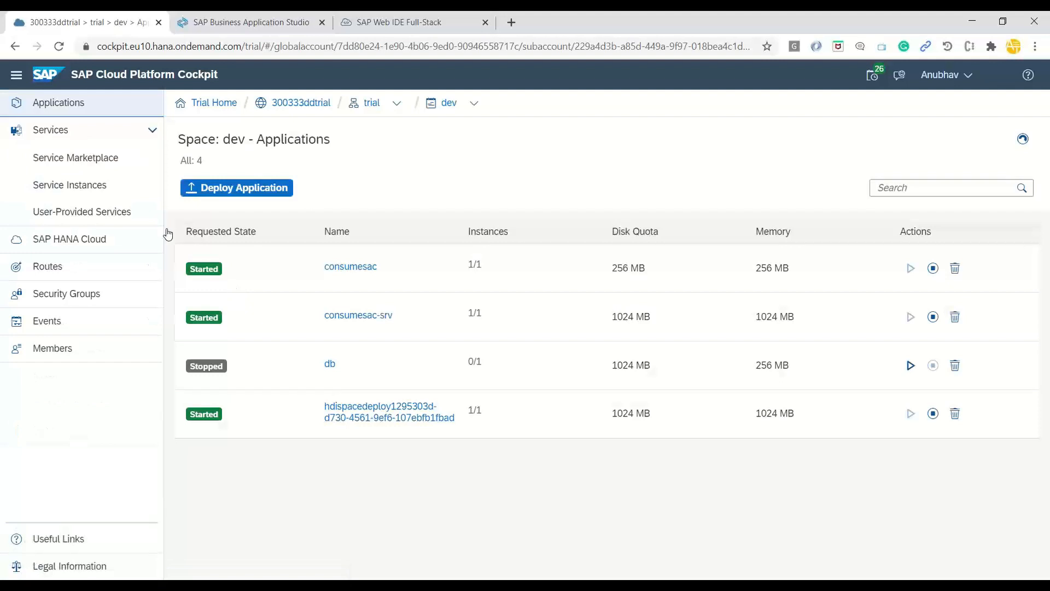
{"action": "left_click", "coordinate": [66, 156]}
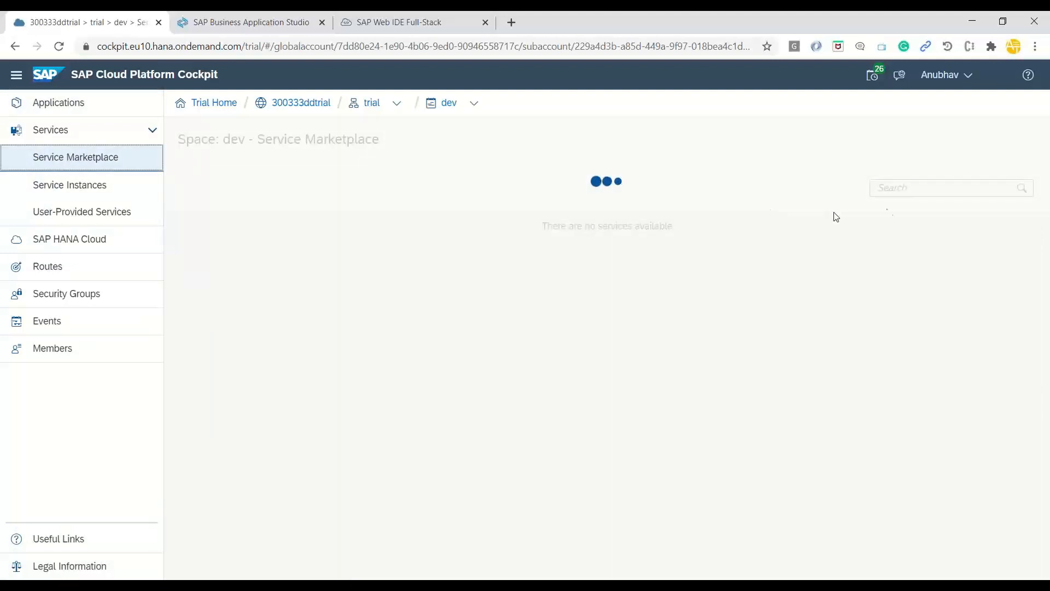
{"action": "left_click", "coordinate": [900, 189]}
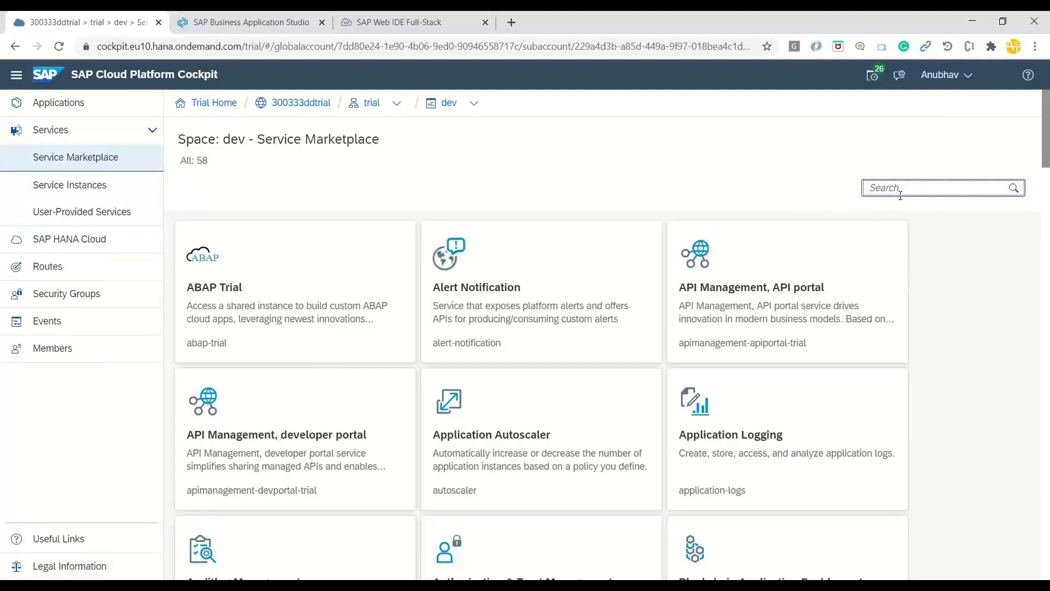
{"action": "type", "text": "webide"}
{"action": "double_click", "coordinate": [900, 195]}
{"action": "type", "text": "web"}
{"action": "double_click", "coordinate": [900, 195]}
{"action": "key", "text": "BackSpace"}
Filter the trial subaccount's subscriptions by "web" and launch the SAP Web IDE for HANA development application
{"action": "left_click", "coordinate": [103, 197]}
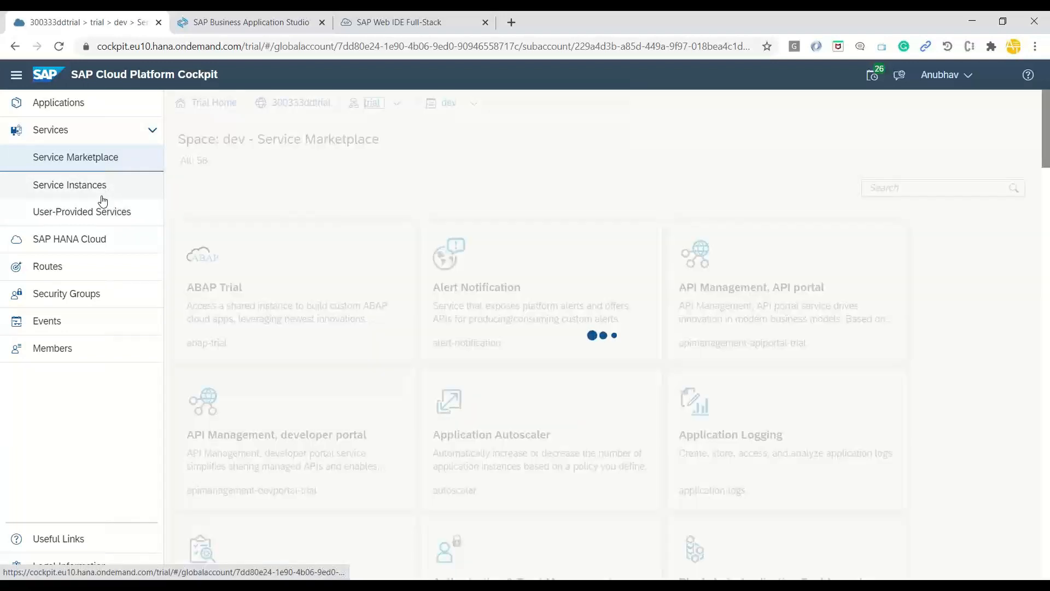
{"action": "left_click", "coordinate": [86, 130]}
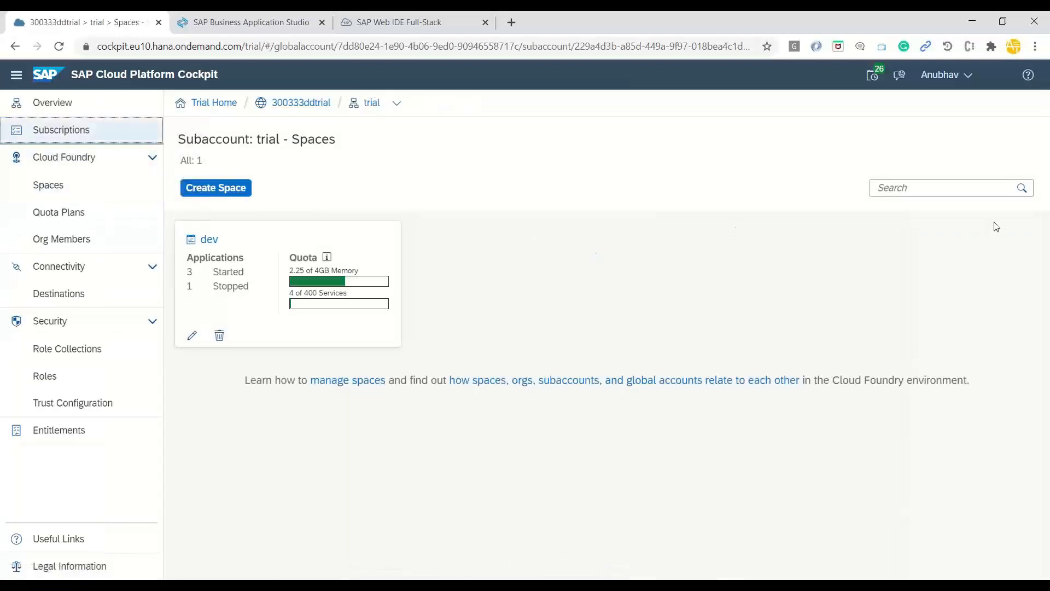
{"action": "left_click", "coordinate": [924, 186]}
{"action": "type", "text": "we"}
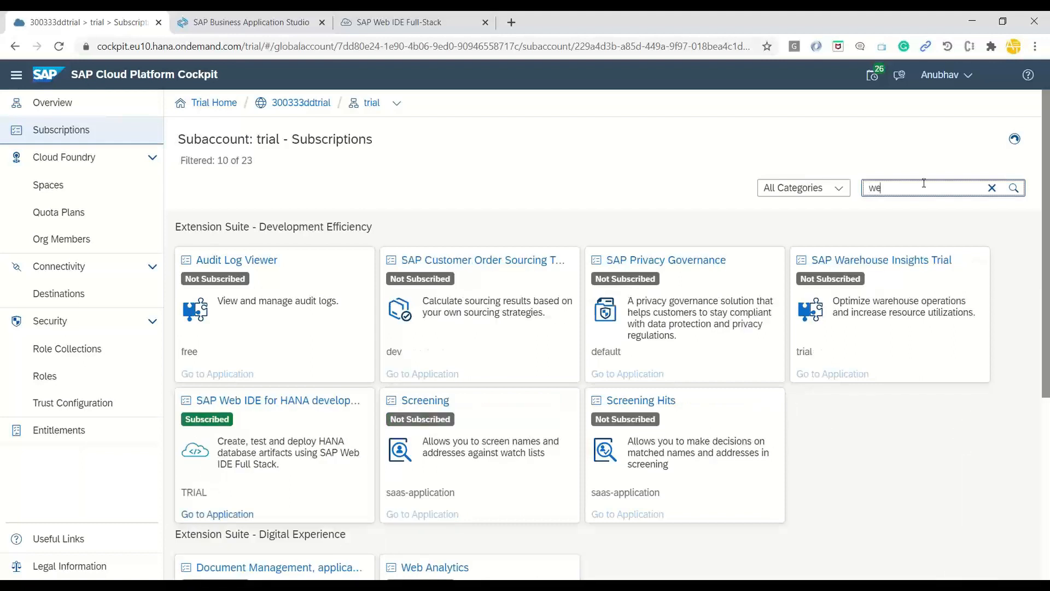
{"action": "type", "text": "bi"}
{"action": "key", "text": "BackSpace"}
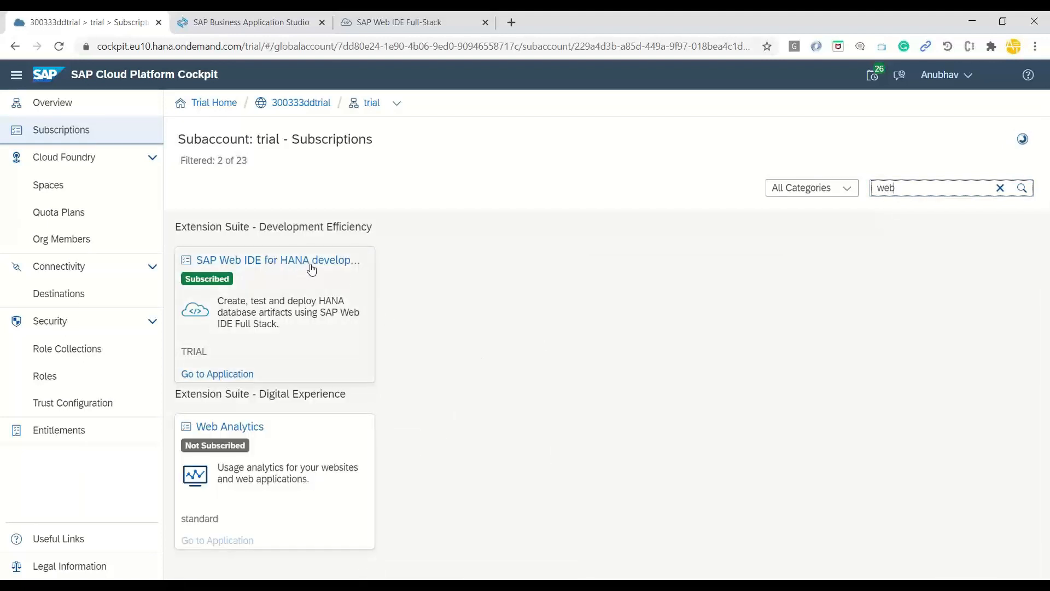
{"action": "left_click", "coordinate": [232, 375]}
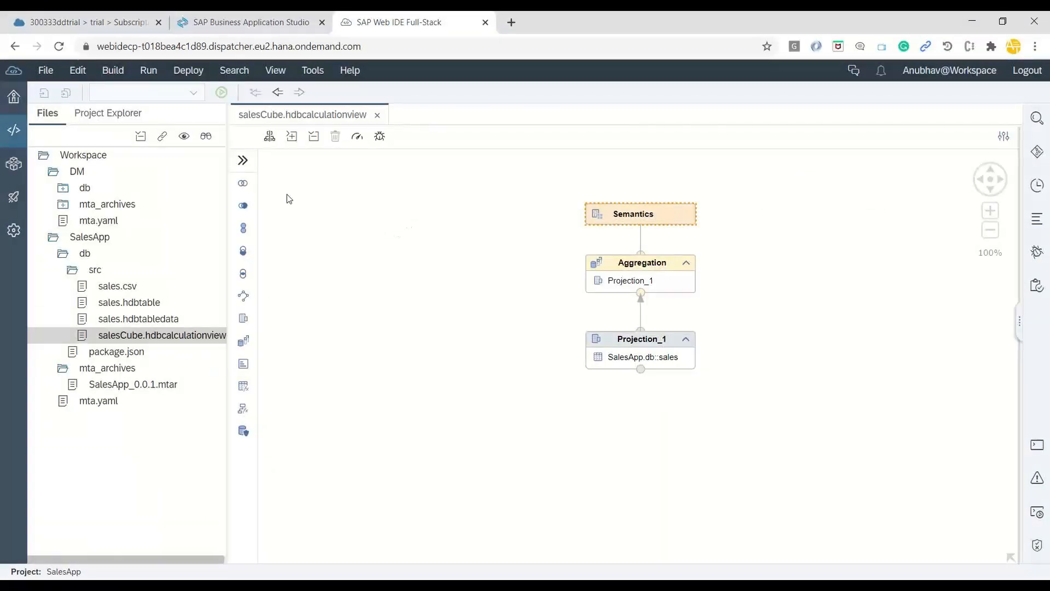
Open sales.csv in the SalesApp project, examine its data rows, and close the file
{"action": "left_click", "coordinate": [87, 239]}
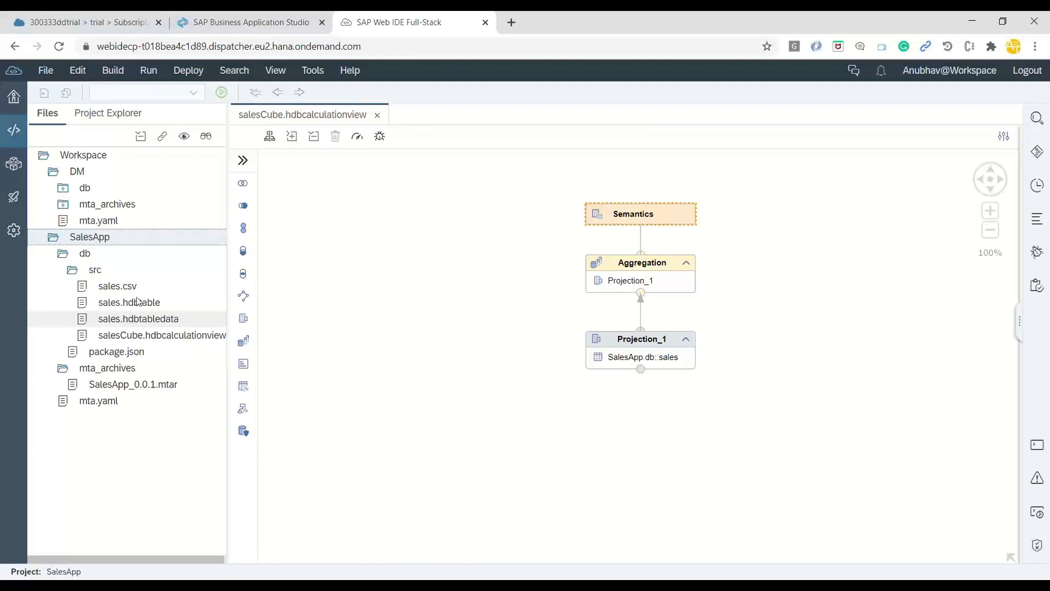
{"action": "double_click", "coordinate": [108, 286]}
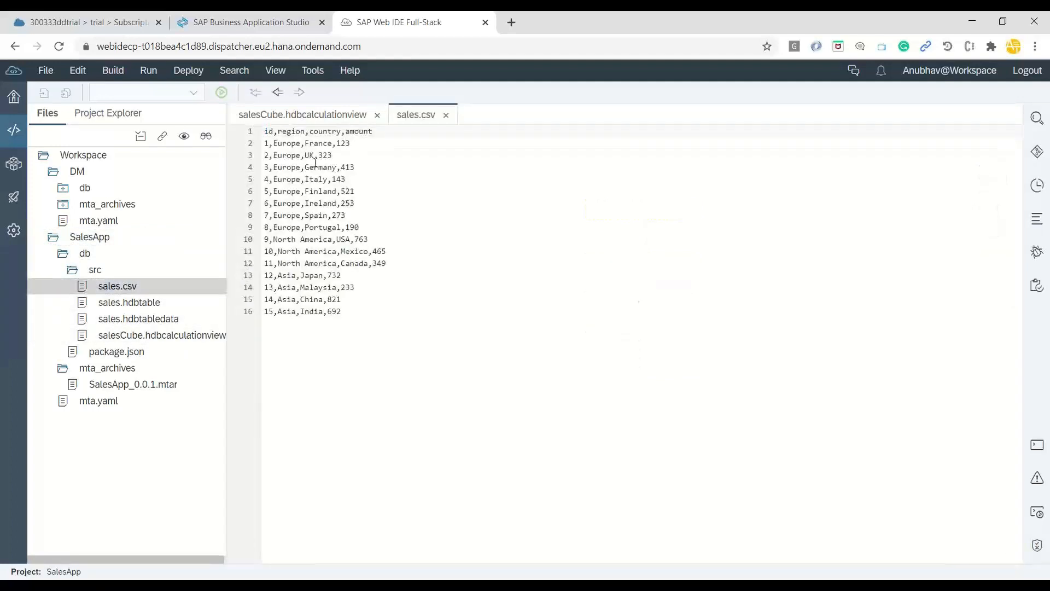
{"action": "left_click_drag", "start_coordinate": [371, 324], "coordinate": [264, 131]}
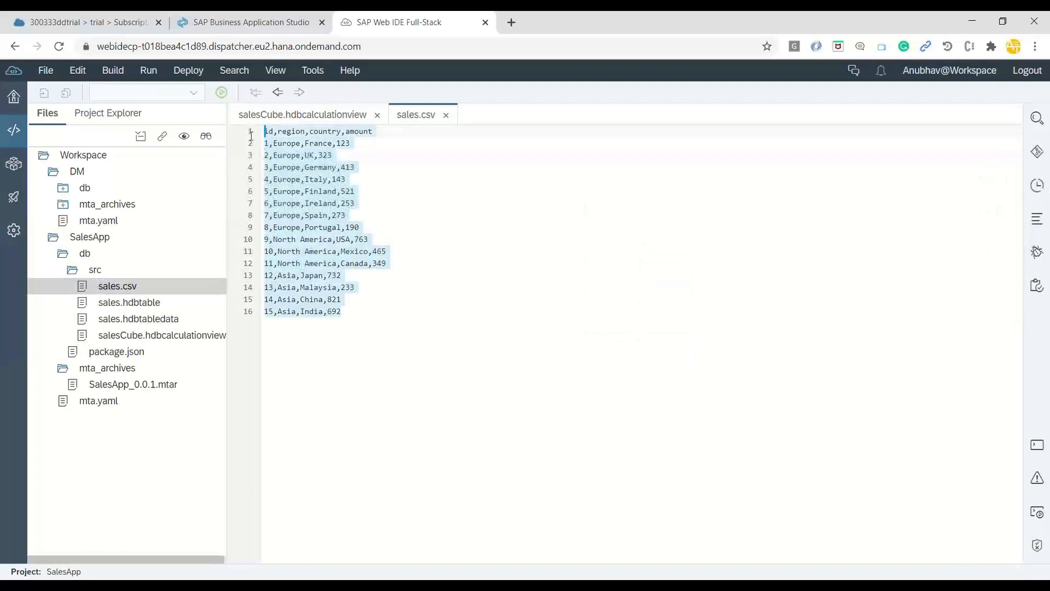
{"action": "left_click", "coordinate": [371, 192]}
{"action": "left_click", "coordinate": [445, 116]}
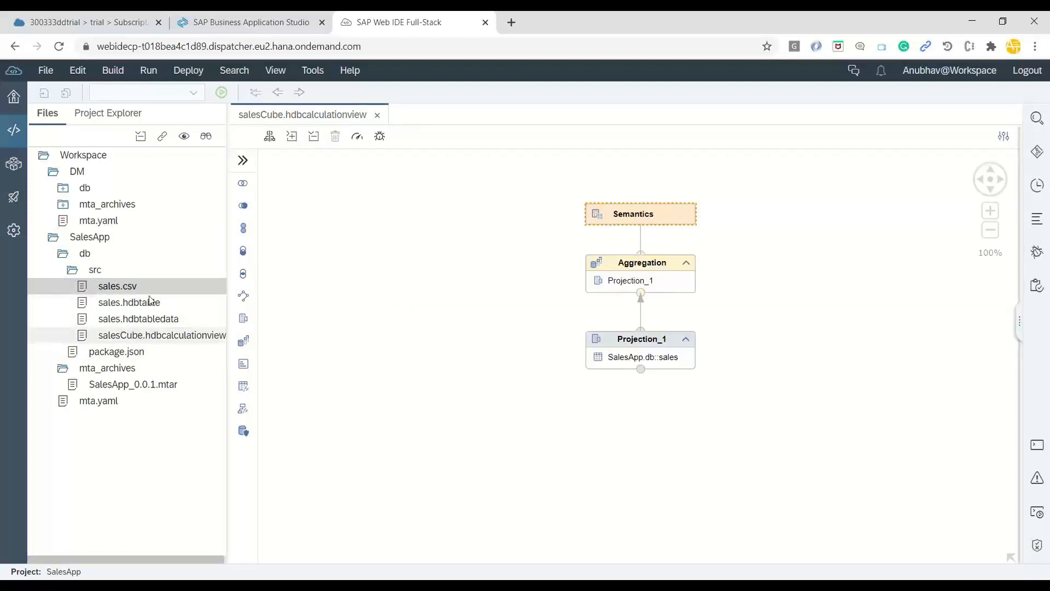
Preview the data of salesCube.hdbcalculationview, with amount on the value axis and region on the label axis
{"action": "left_click", "coordinate": [194, 337]}
{"action": "right_click", "coordinate": [194, 337]}
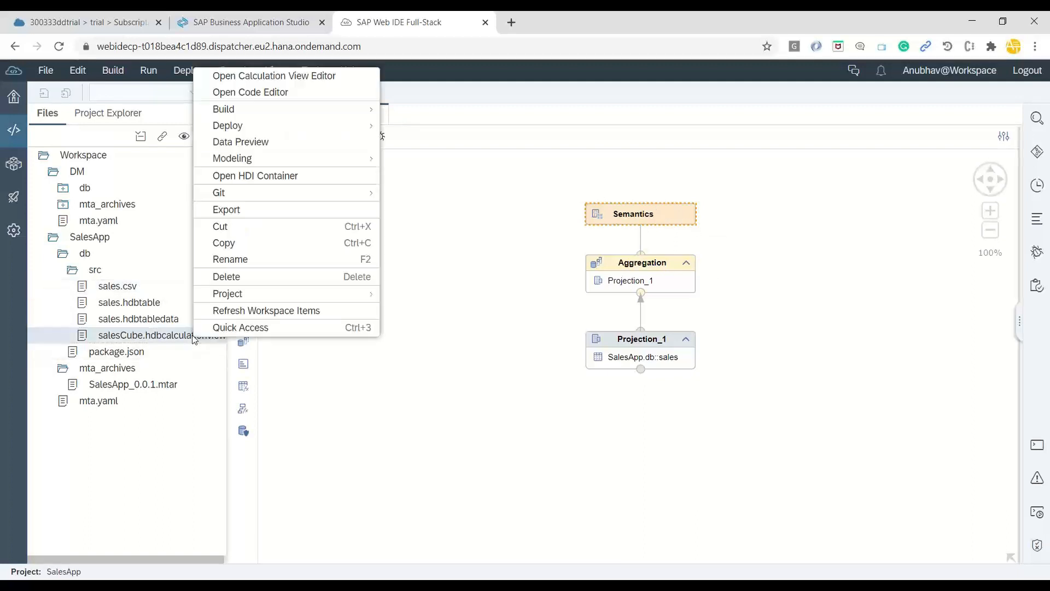
{"action": "left_click", "coordinate": [256, 143]}
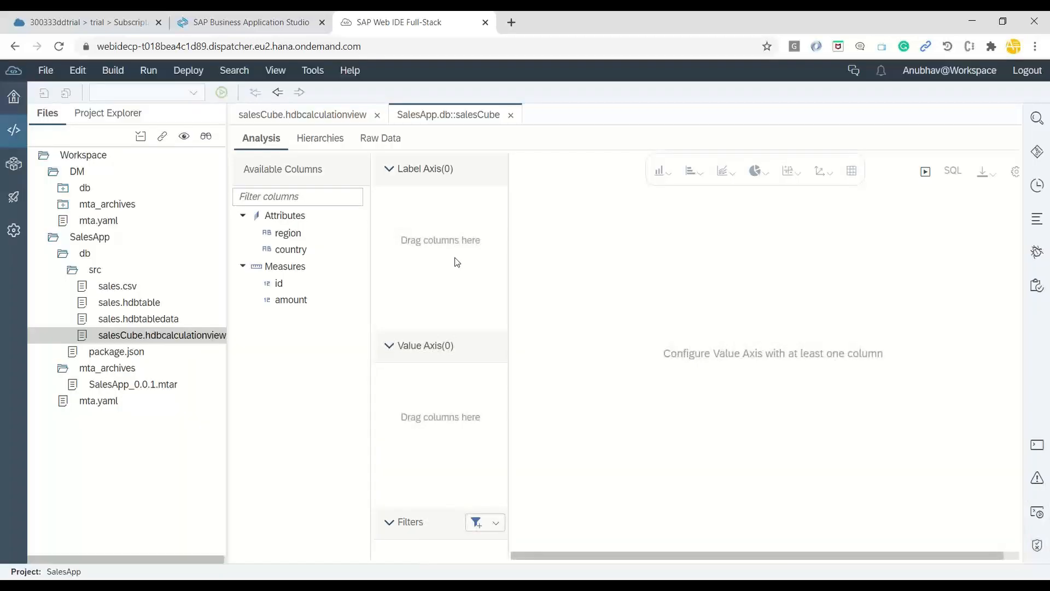
{"action": "left_click_drag", "start_coordinate": [292, 304], "coordinate": [433, 390]}
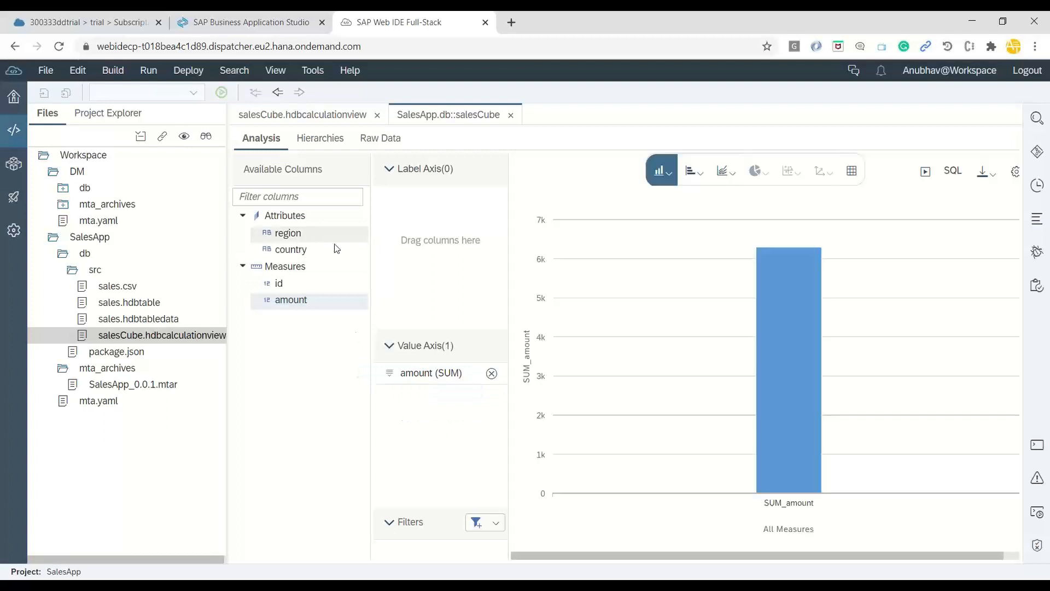
{"action": "left_click_drag", "start_coordinate": [300, 243], "coordinate": [416, 246]}
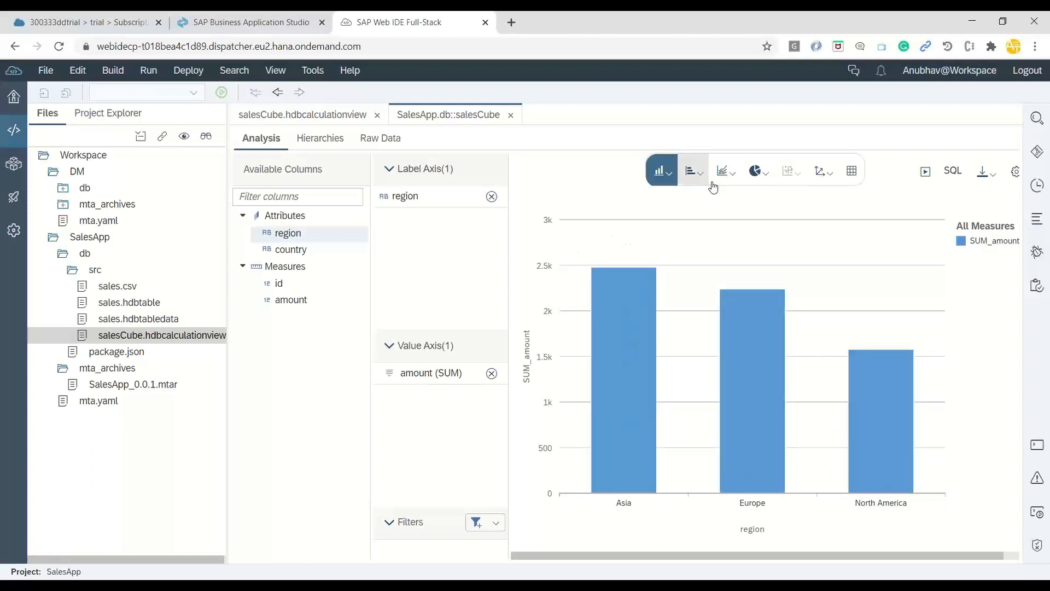
Show the amount by region as a pie chart, then close the salesCube data preview
{"action": "left_click", "coordinate": [758, 171]}
{"action": "left_click", "coordinate": [772, 200]}
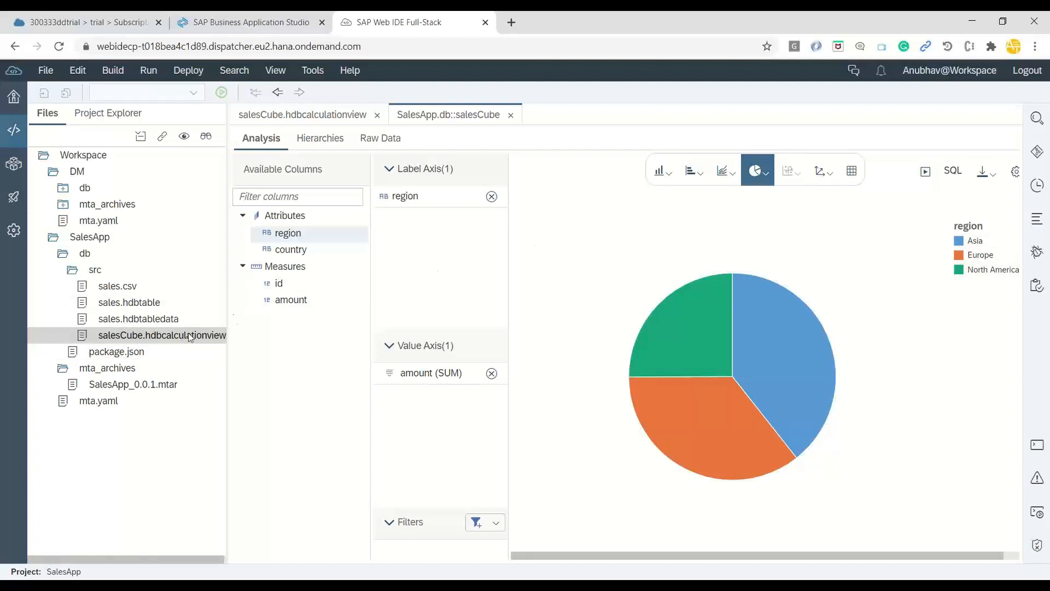
{"action": "left_click", "coordinate": [510, 115]}
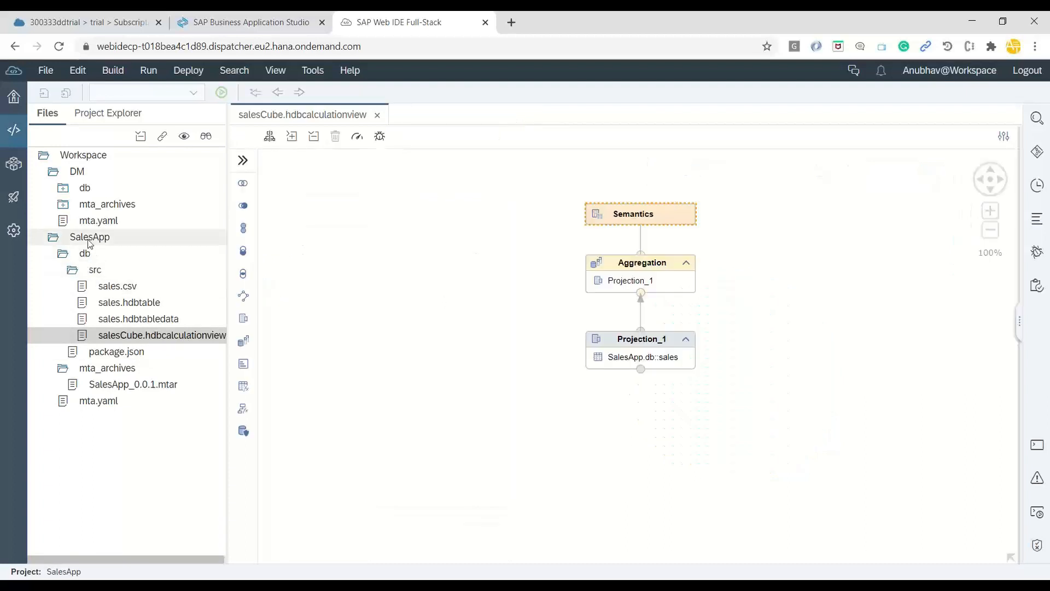
Check the deployment options for the SalesApp_0.0.1.mtar archive without deploying it
{"action": "left_click", "coordinate": [147, 388]}
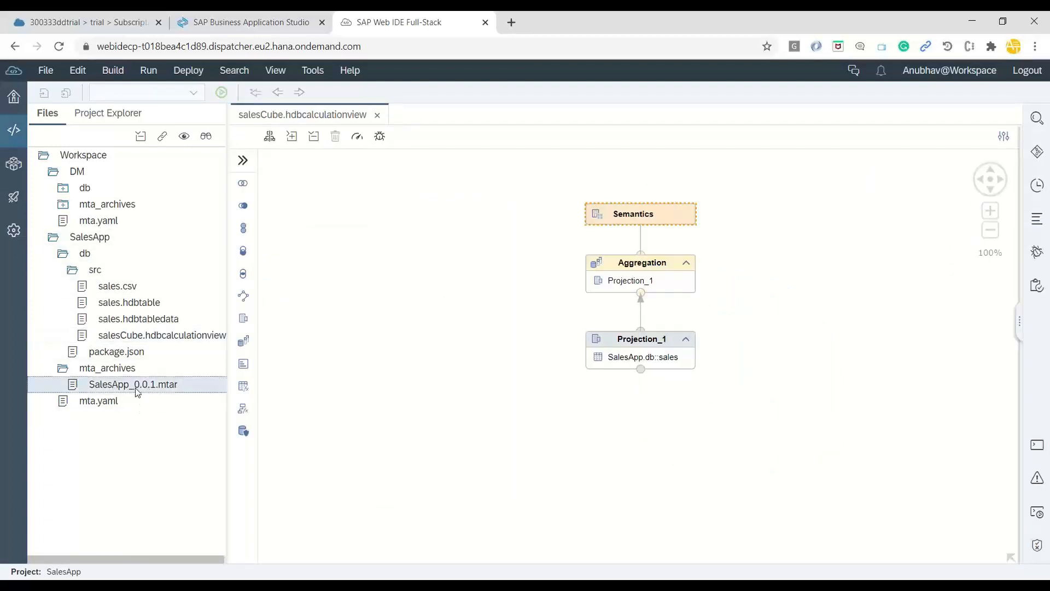
{"action": "right_click", "coordinate": [139, 389]}
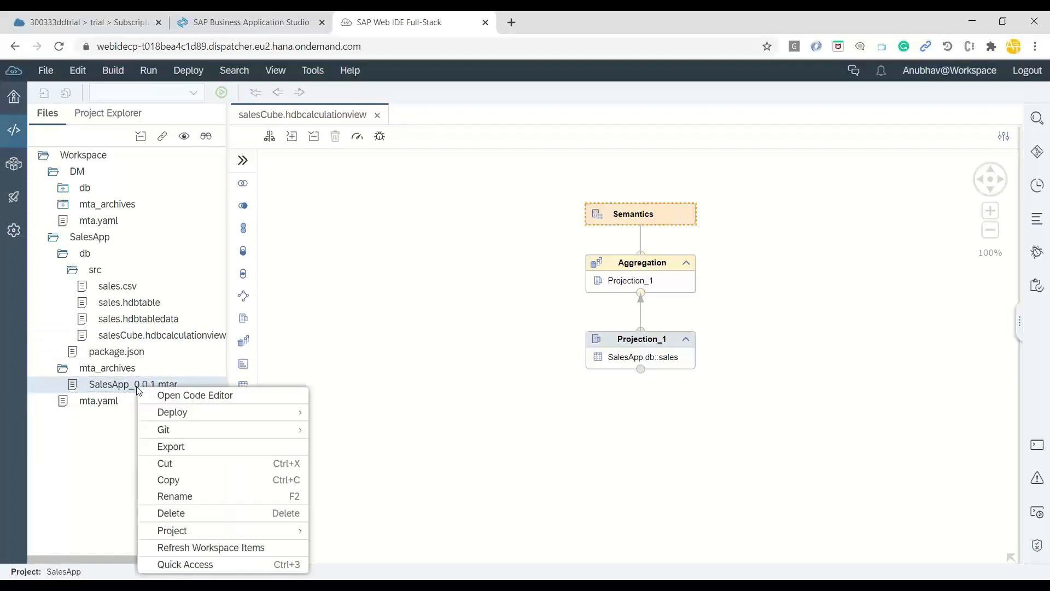
{"action": "mouse_move", "coordinate": [195, 420]}
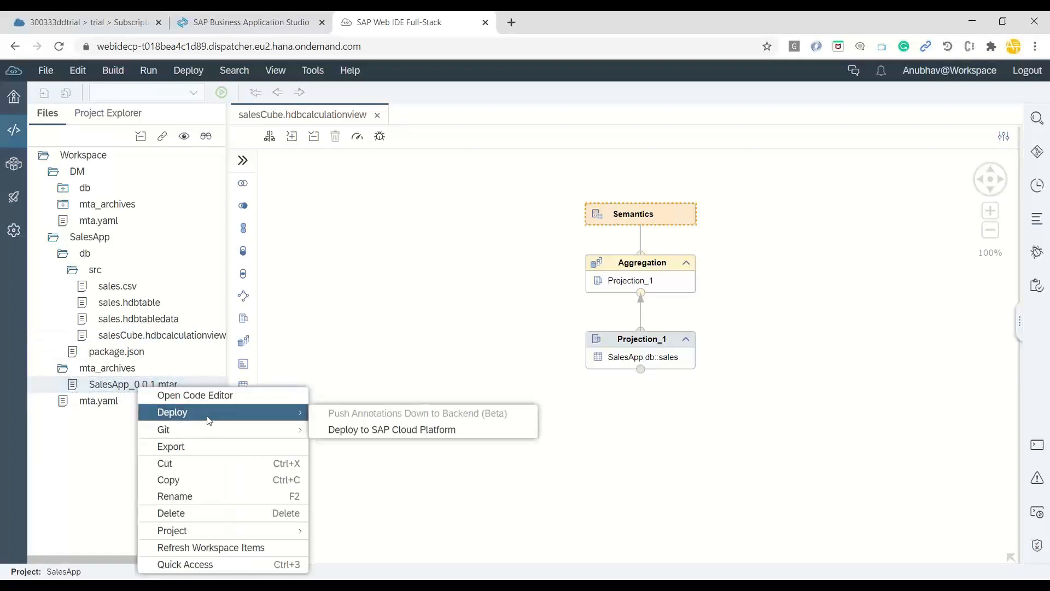
{"action": "left_click", "coordinate": [369, 371]}
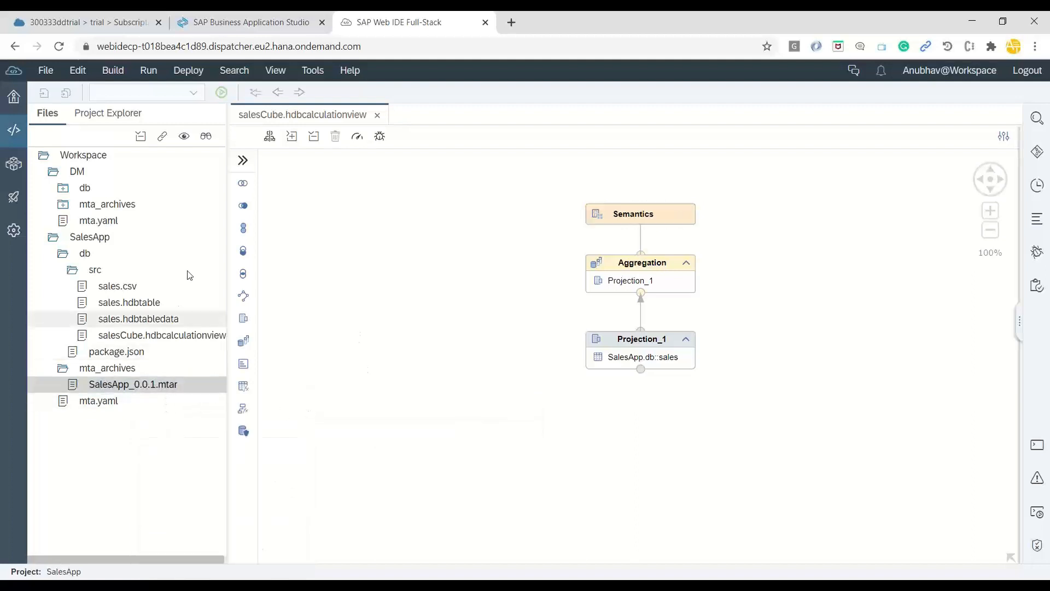
Examine the dev space's applications and service instances in the SAP Cloud Platform Cockpit, then return to SAP Web IDE
{"action": "left_click", "coordinate": [115, 22]}
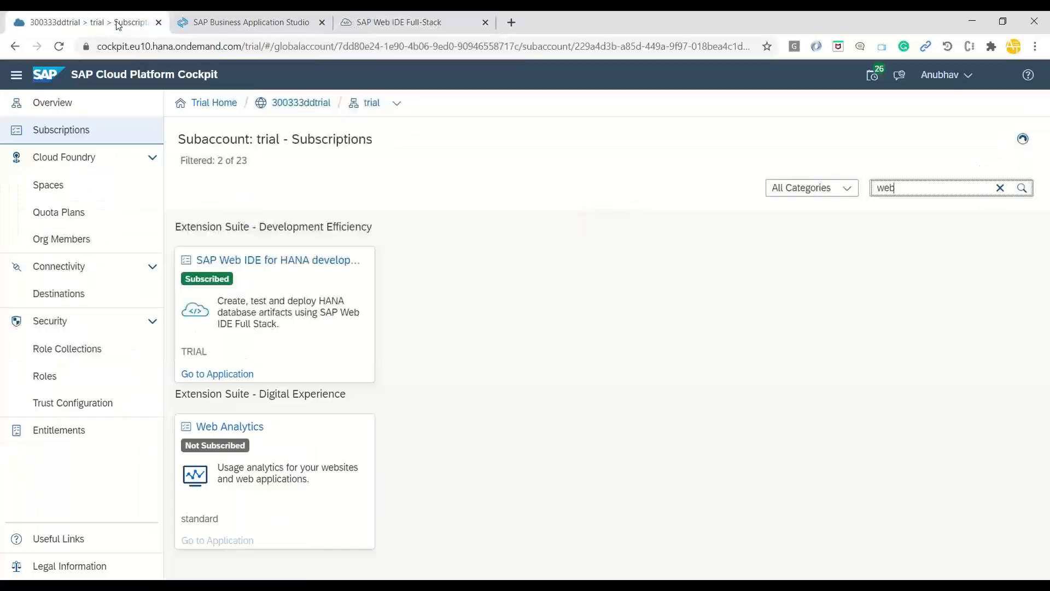
{"action": "left_click", "coordinate": [90, 189]}
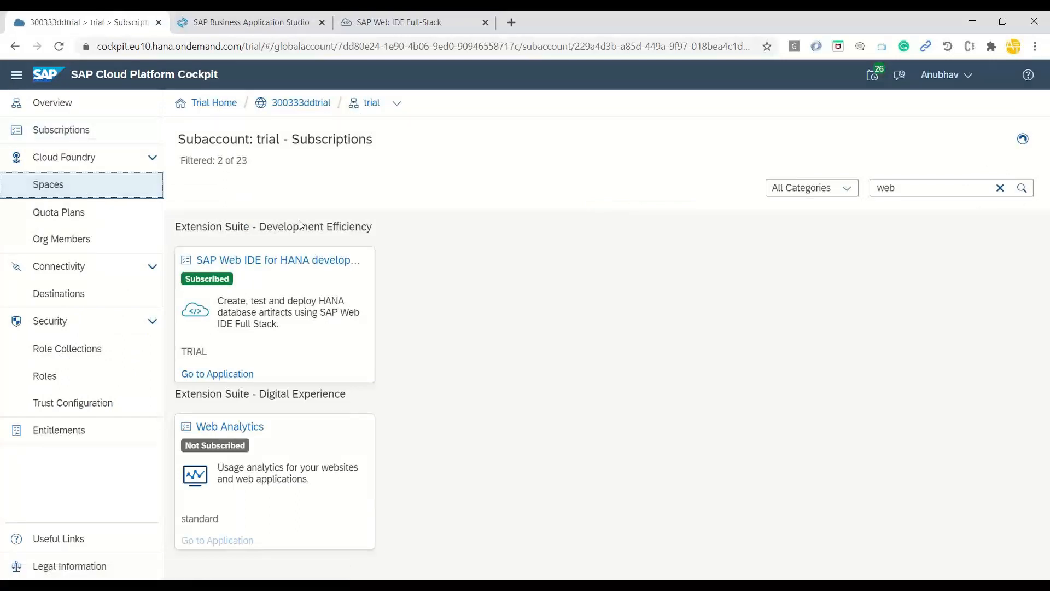
{"action": "left_click", "coordinate": [209, 239]}
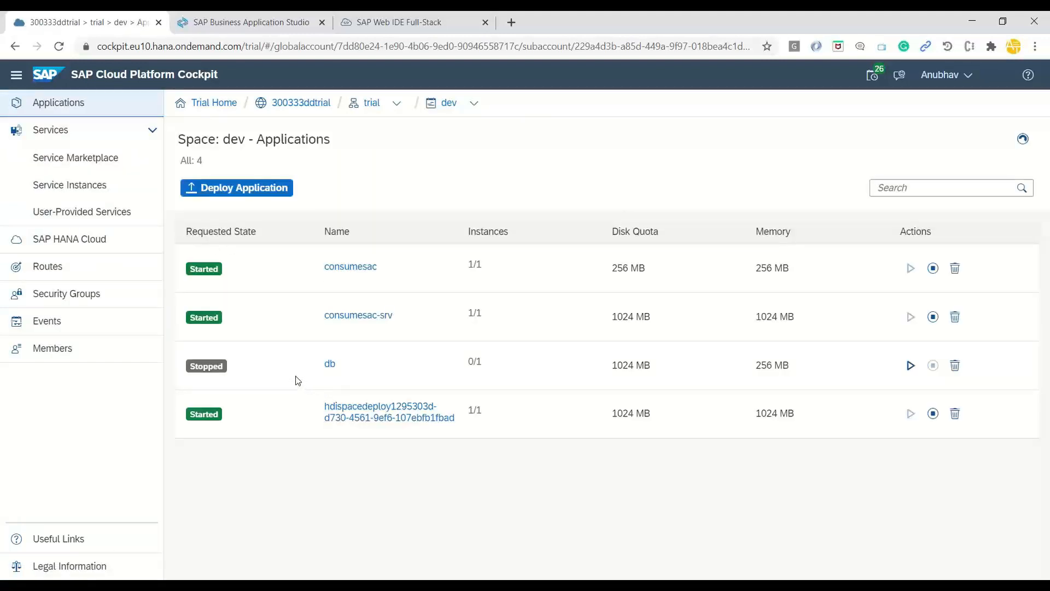
{"action": "left_click", "coordinate": [84, 191]}
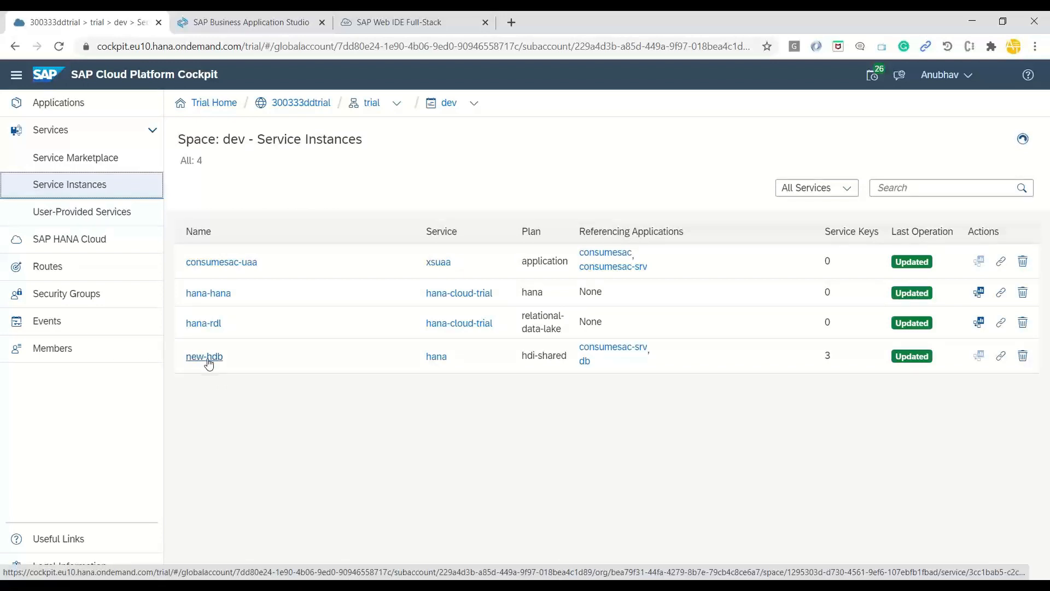
{"action": "key", "text": "alt+Tab"}
{"action": "key", "text": "alt+Tab"}
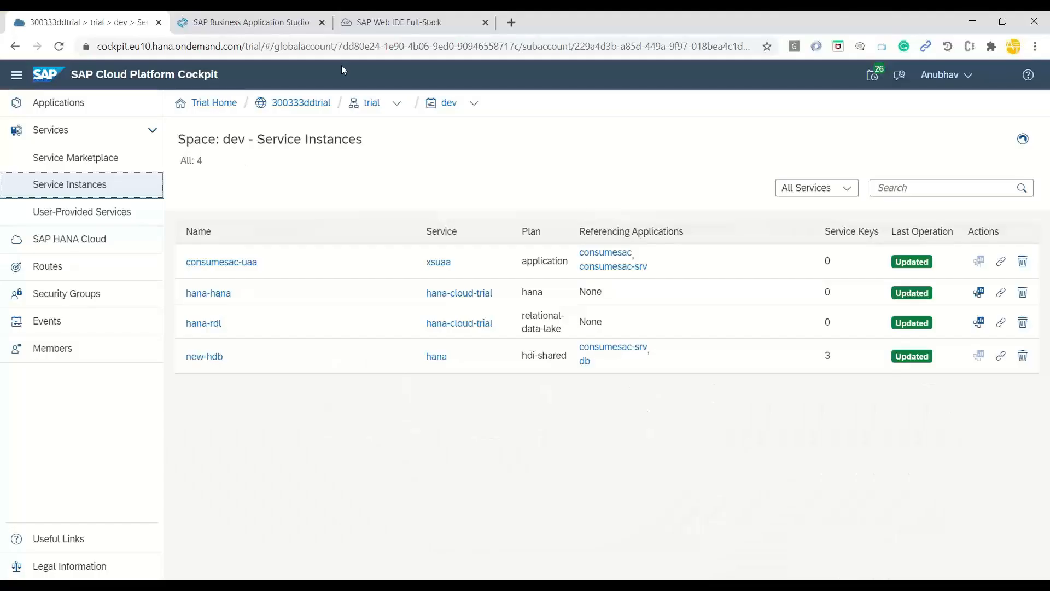
{"action": "left_click", "coordinate": [355, 29]}
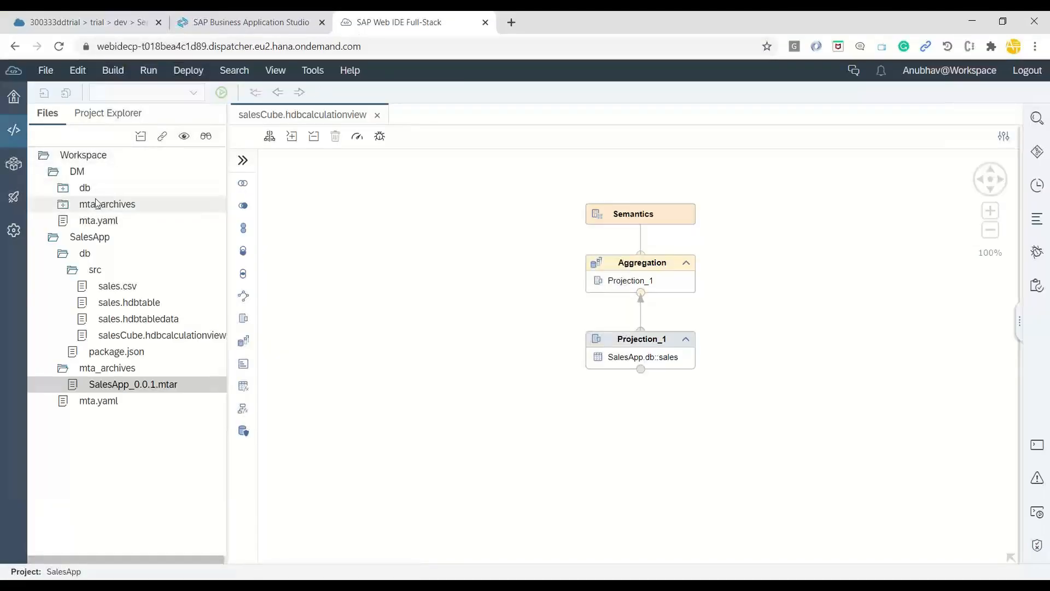
Examine the tables and cubes deployed in the new-hdb container in the Database Explorer
{"action": "left_click", "coordinate": [14, 164]}
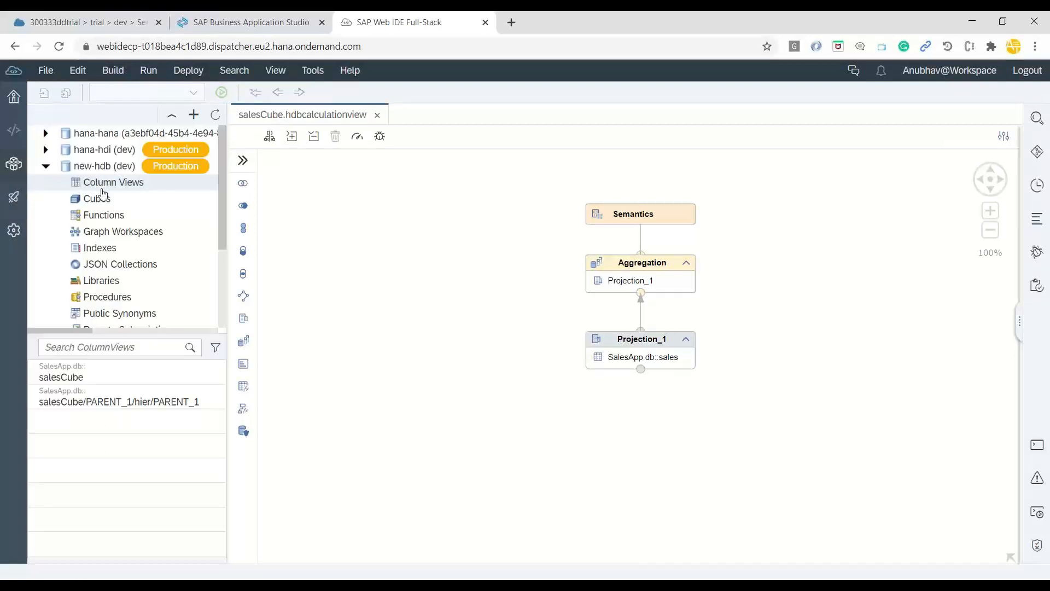
{"action": "left_click", "coordinate": [107, 215]}
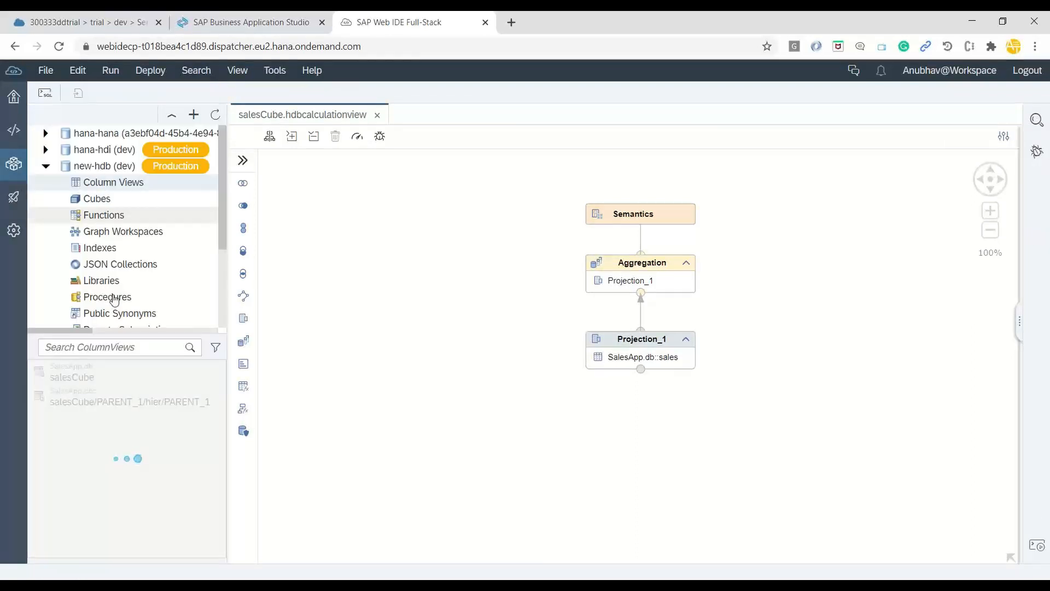
{"action": "scroll", "coordinate": [112, 284], "scroll_direction": "down", "scroll_amount": 3}
{"action": "left_click", "coordinate": [109, 271]}
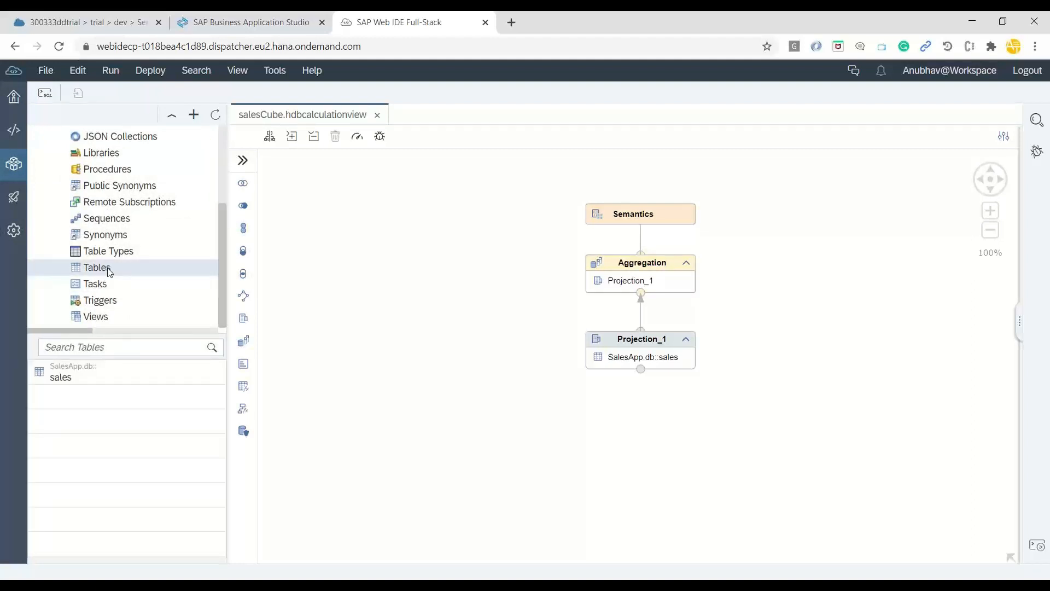
{"action": "scroll", "coordinate": [103, 208], "scroll_direction": "up", "scroll_amount": 3}
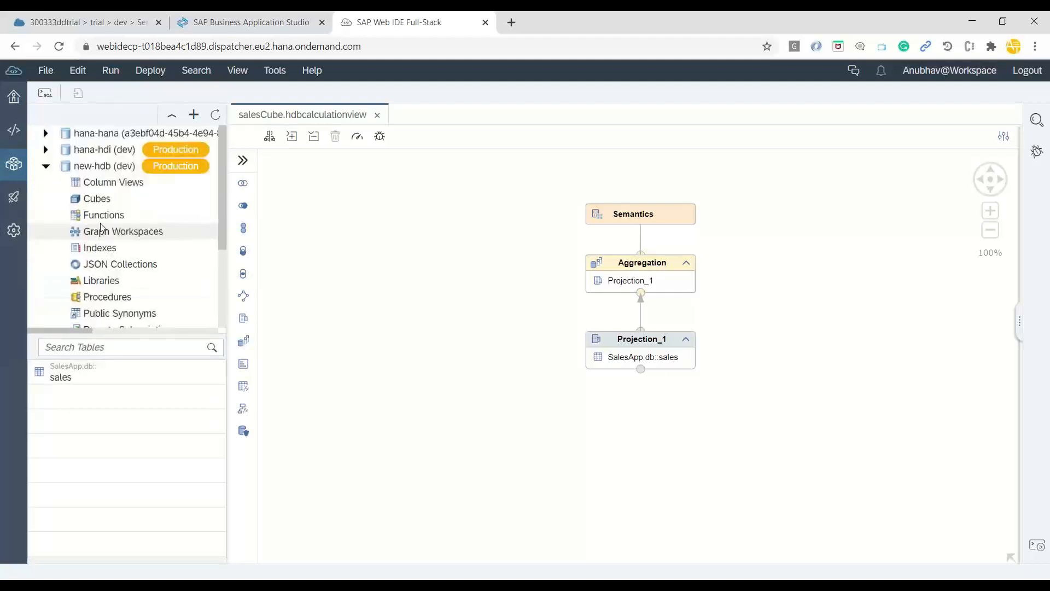
{"action": "left_click", "coordinate": [101, 203]}
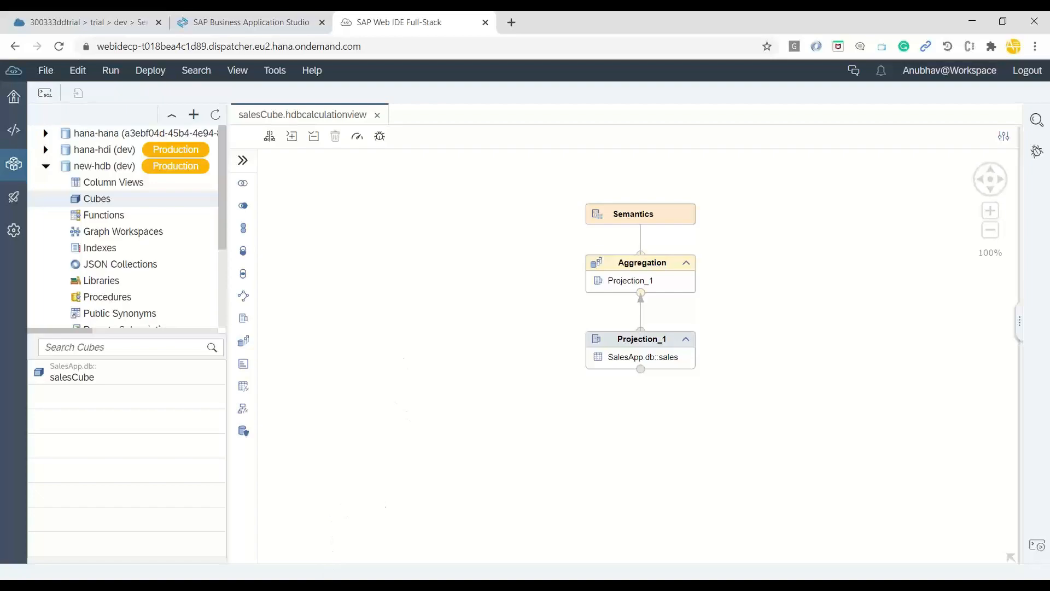
Glance at the architecture slide in PowerPoint, then search the trial subaccount's subscriptions for "sap" in the SAP Cloud Platform Cockpit
{"action": "key", "text": "alt+Tab"}
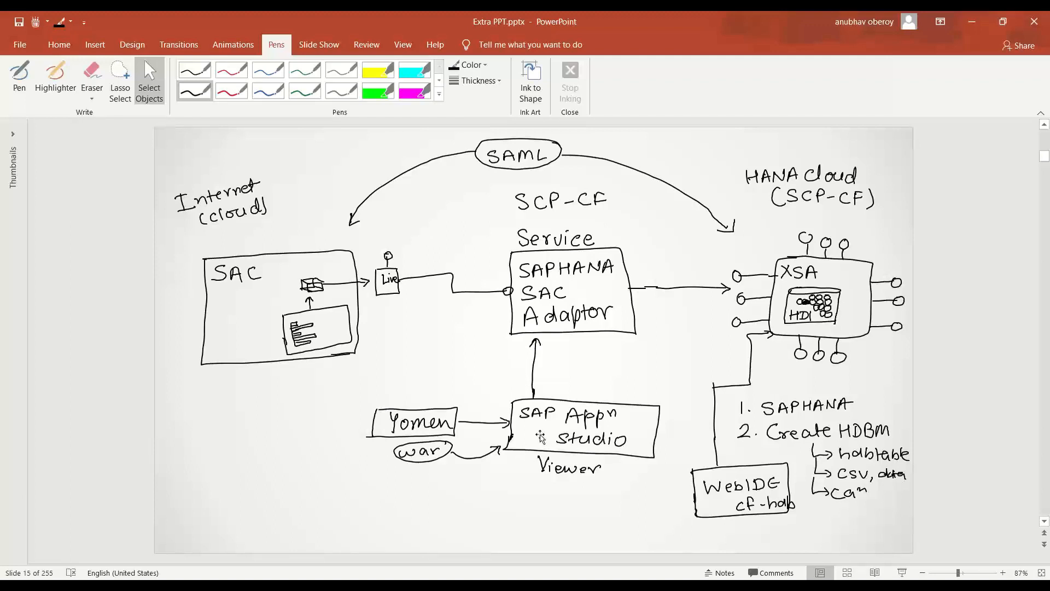
{"action": "key", "text": "alt+Tab"}
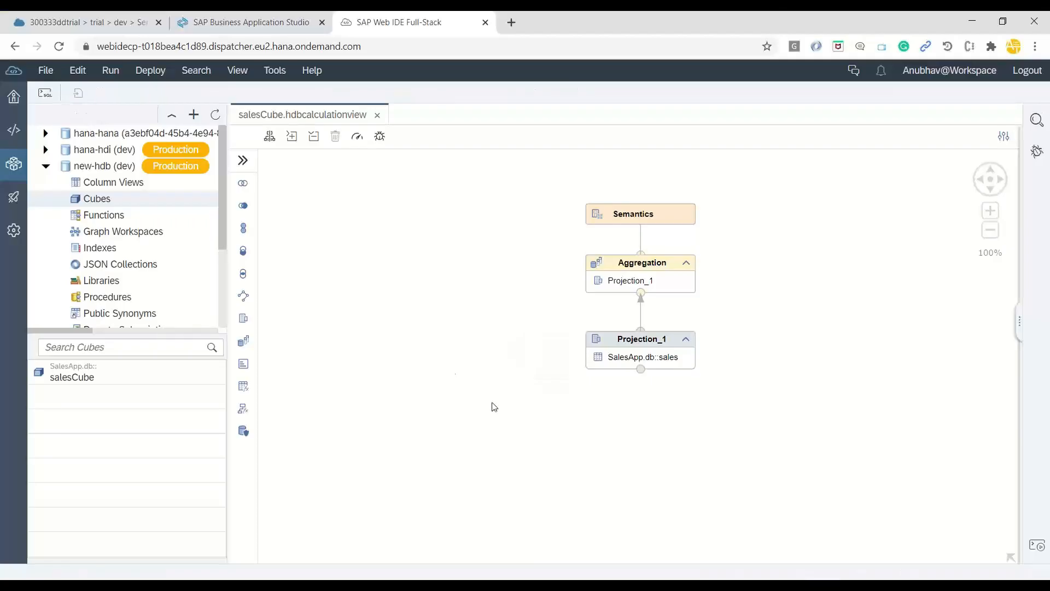
{"action": "left_click", "coordinate": [106, 22]}
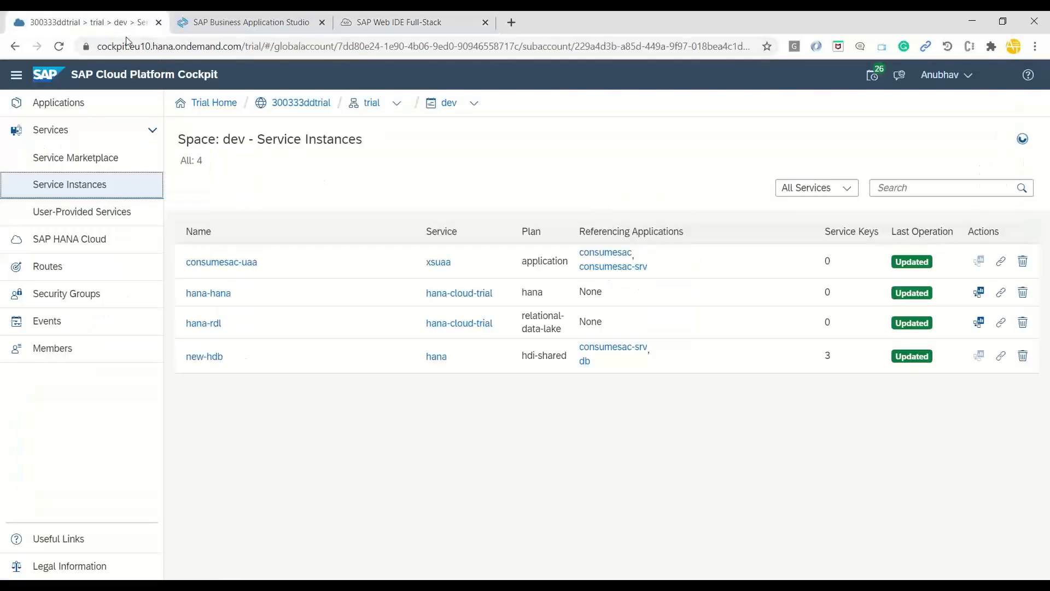
{"action": "left_click", "coordinate": [376, 106]}
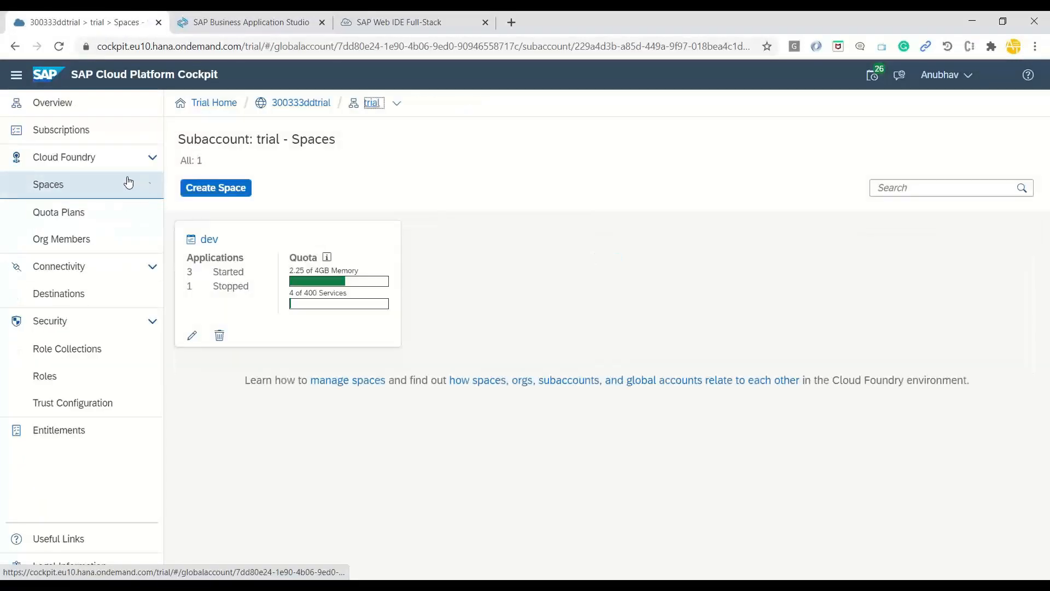
{"action": "left_click", "coordinate": [89, 137]}
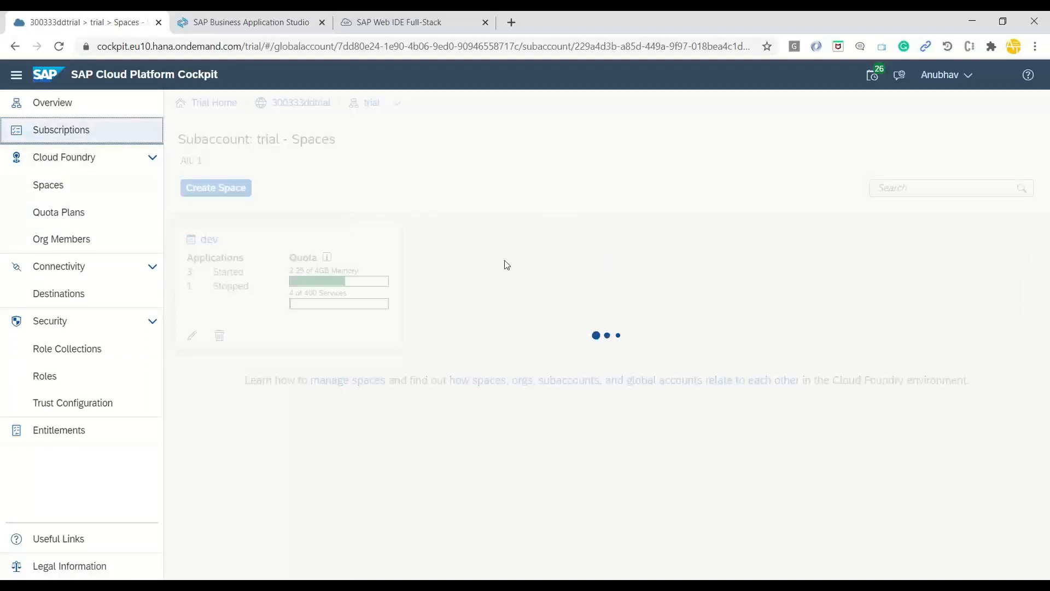
{"action": "left_click", "coordinate": [886, 187]}
{"action": "type", "text": "sap"}
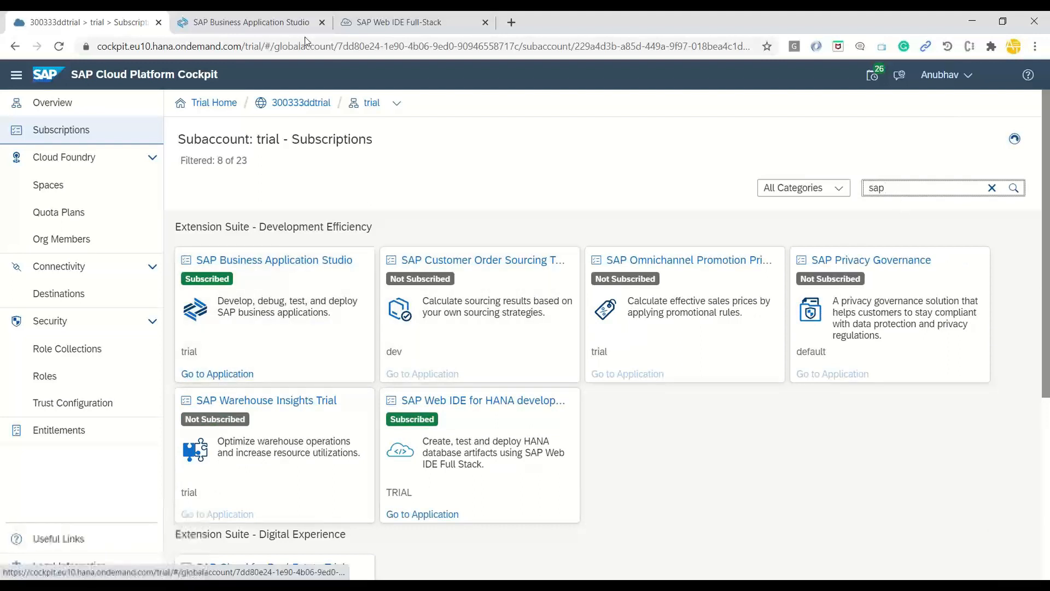
Switch to SAP Business Application Studio and open a terminal for the projects folder
{"action": "left_click", "coordinate": [294, 22]}
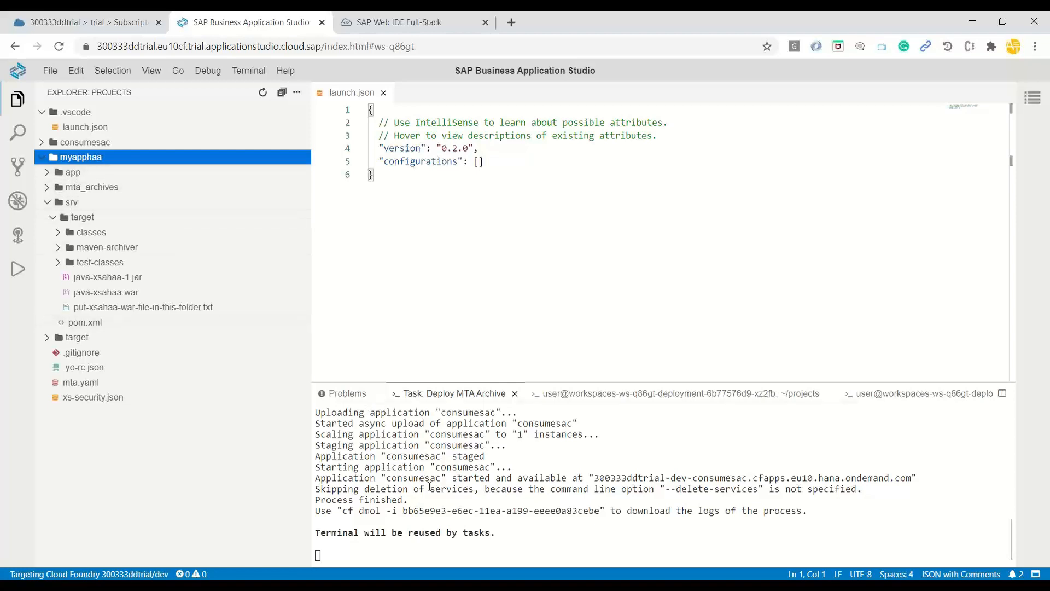
{"action": "left_click", "coordinate": [259, 73]}
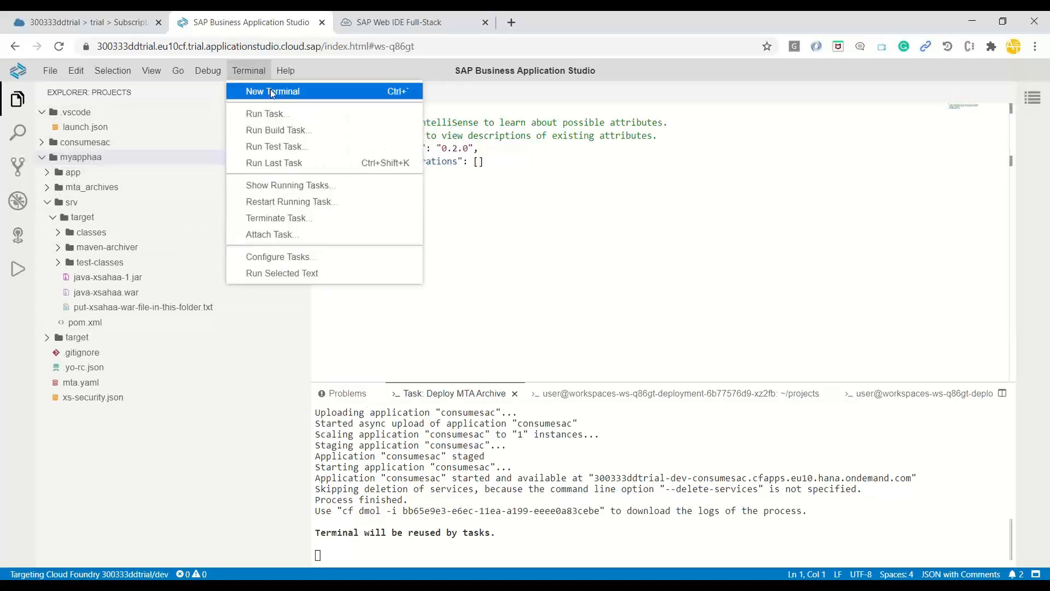
{"action": "left_click", "coordinate": [270, 89]}
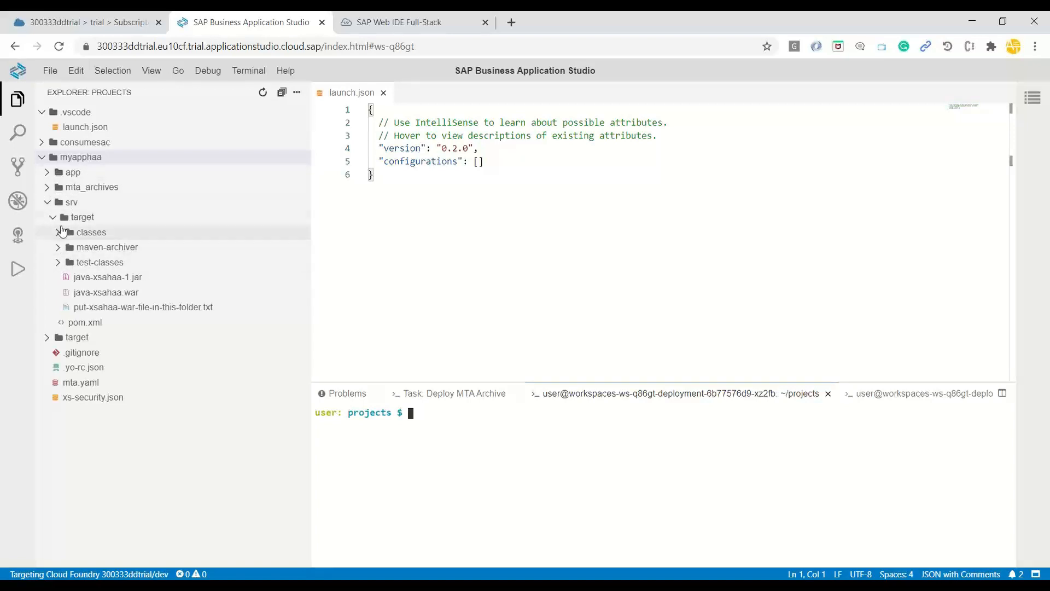
Locate the java-xsahaa.war file in the srv/target folder of the myapphaa project
{"action": "left_click", "coordinate": [47, 205]}
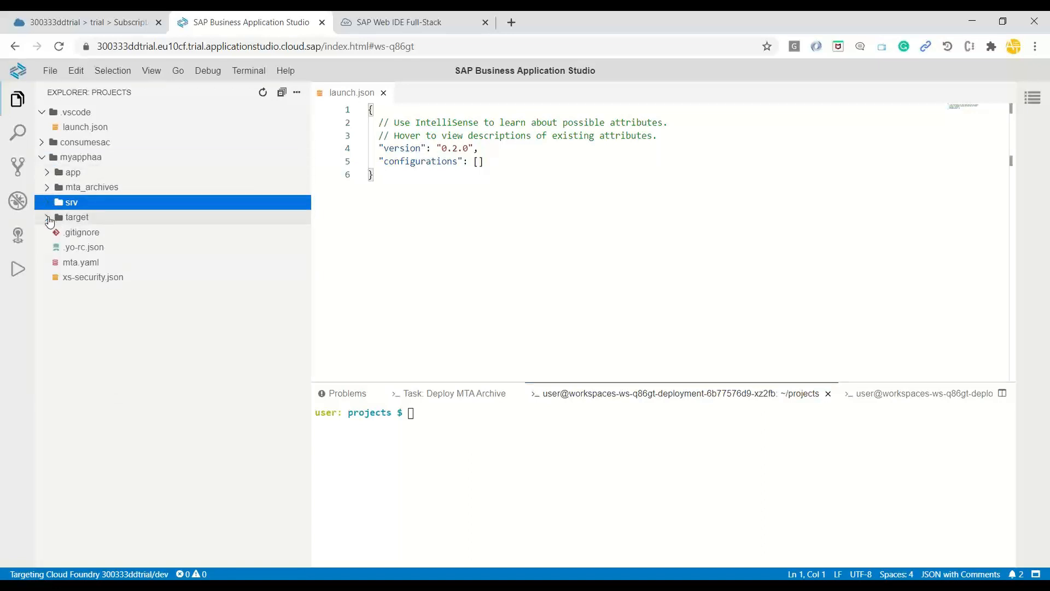
{"action": "left_click", "coordinate": [47, 218]}
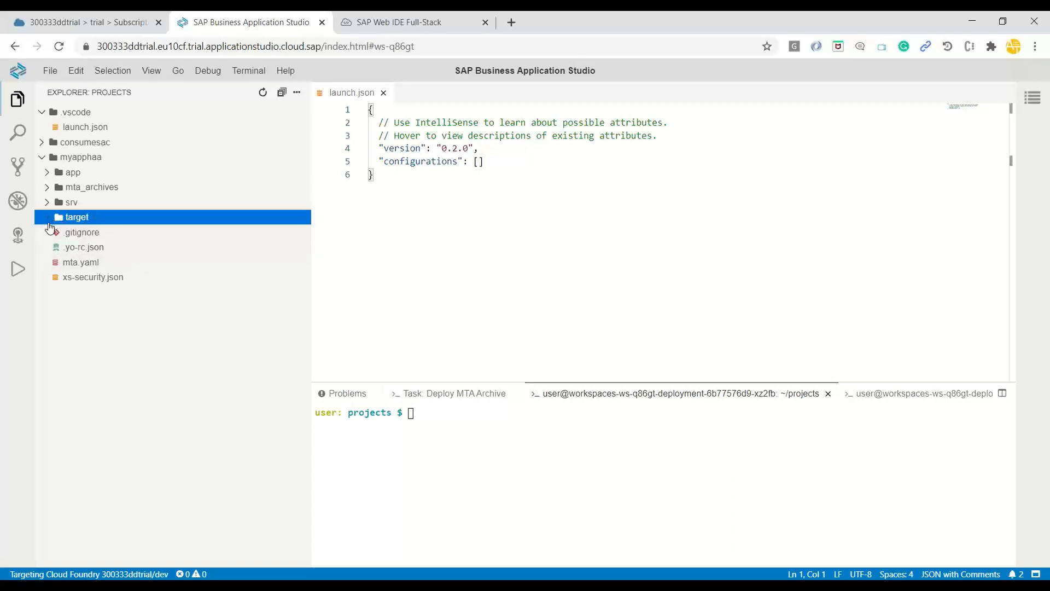
{"action": "left_click", "coordinate": [49, 228]}
{"action": "left_click", "coordinate": [48, 218]}
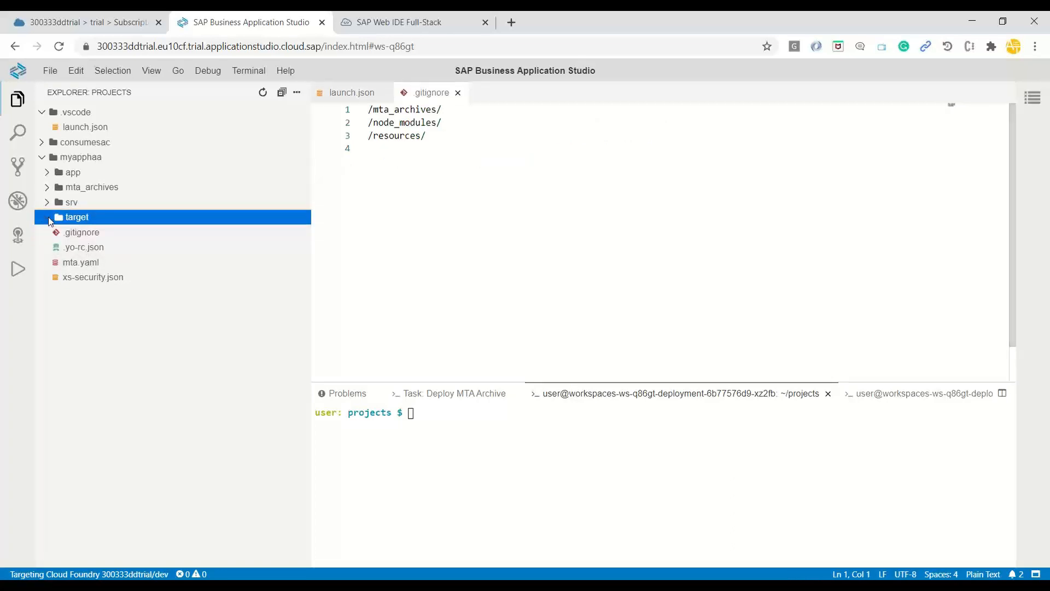
{"action": "left_click", "coordinate": [50, 203]}
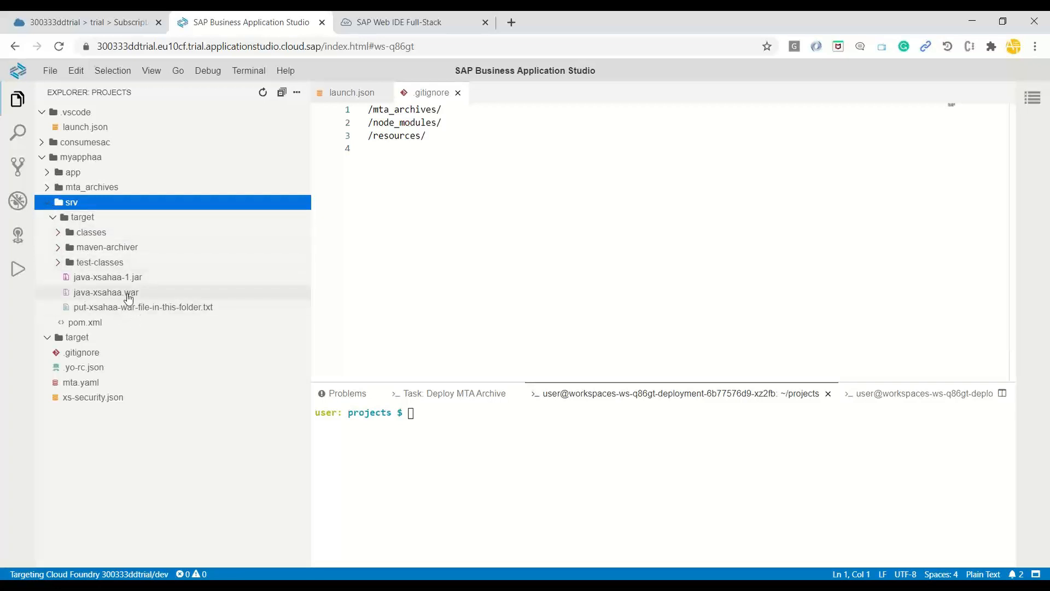
{"action": "left_click", "coordinate": [84, 296]}
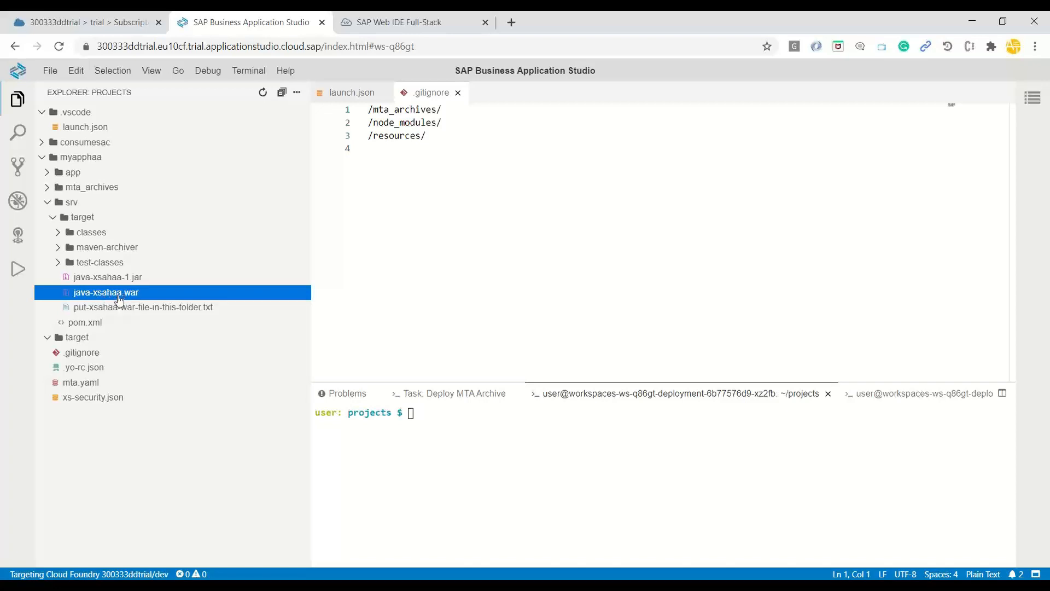
Open tools.hana.ondemand.com in a new browser tab and examine the HANA analytics adapter downloads for extended application services, advanced model
{"action": "left_click", "coordinate": [514, 26]}
{"action": "type", "text": "too"}
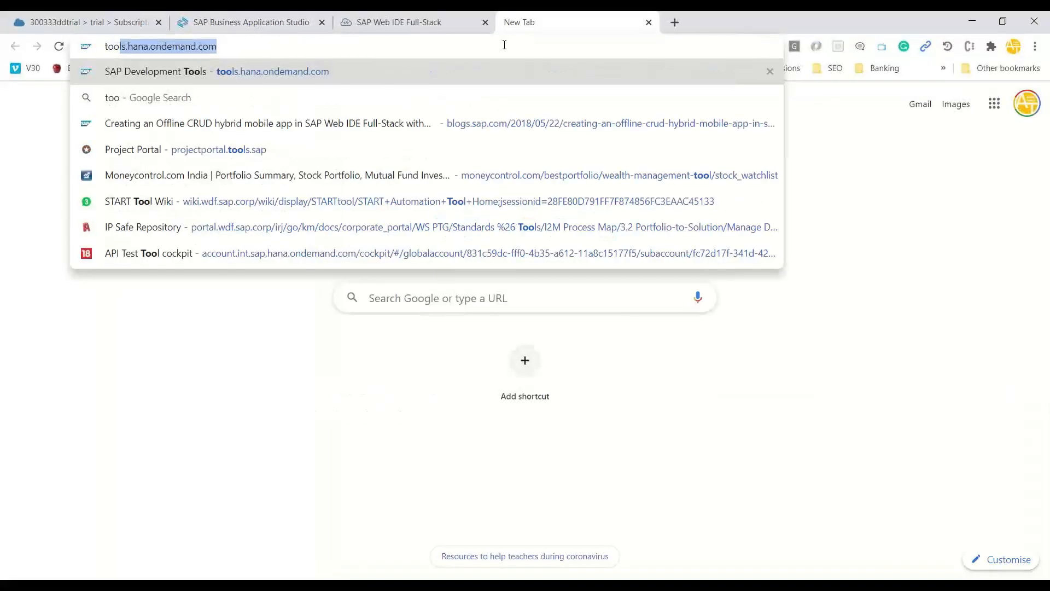
{"action": "key", "text": "Return"}
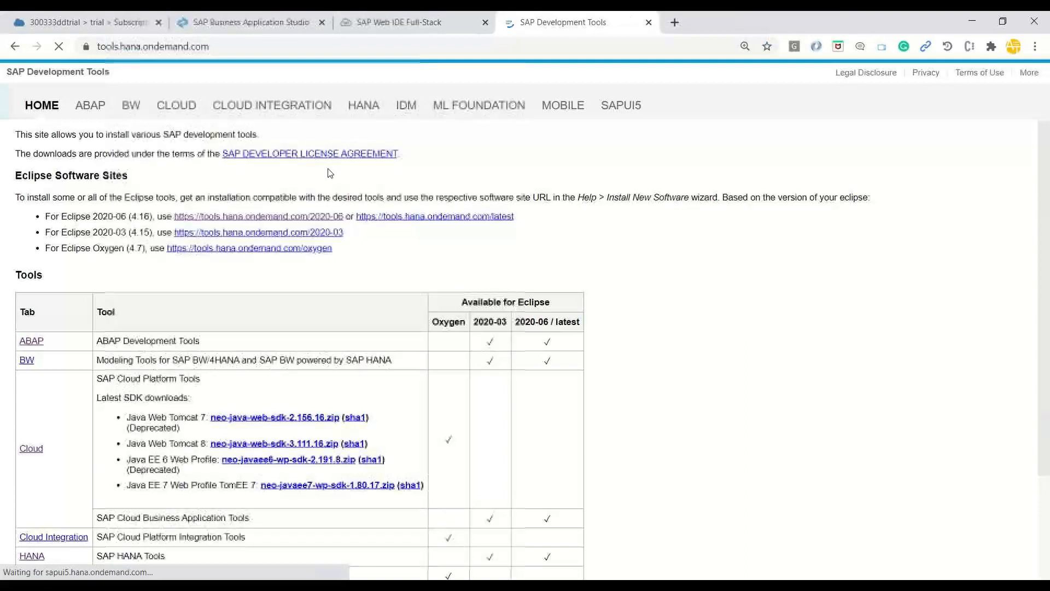
{"action": "left_click", "coordinate": [357, 110]}
{"action": "scroll", "coordinate": [235, 326], "scroll_direction": "down", "scroll_amount": 15}
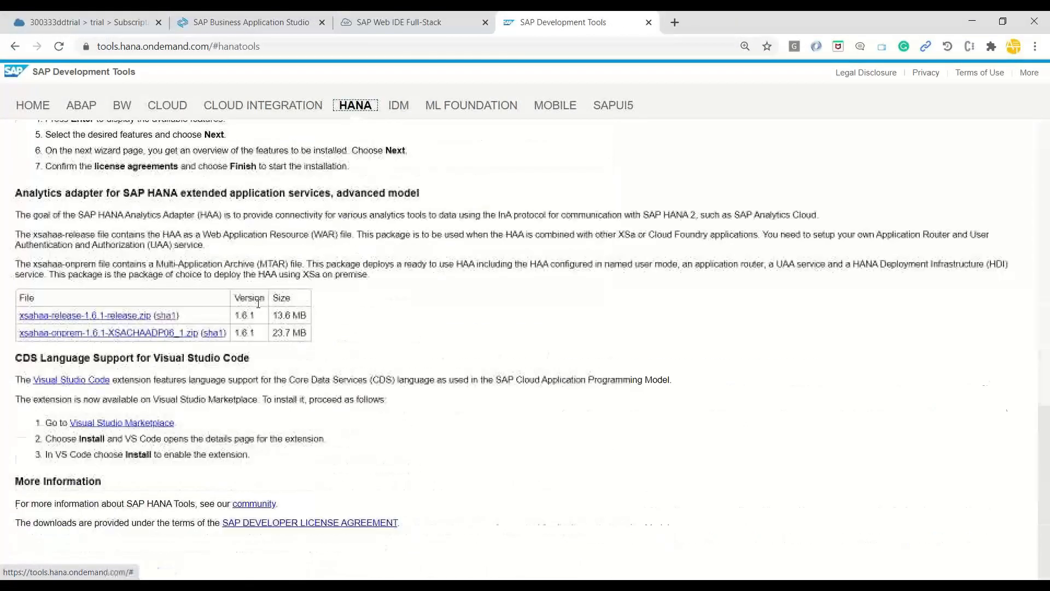
{"action": "left_click_drag", "start_coordinate": [18, 192], "coordinate": [332, 193]}
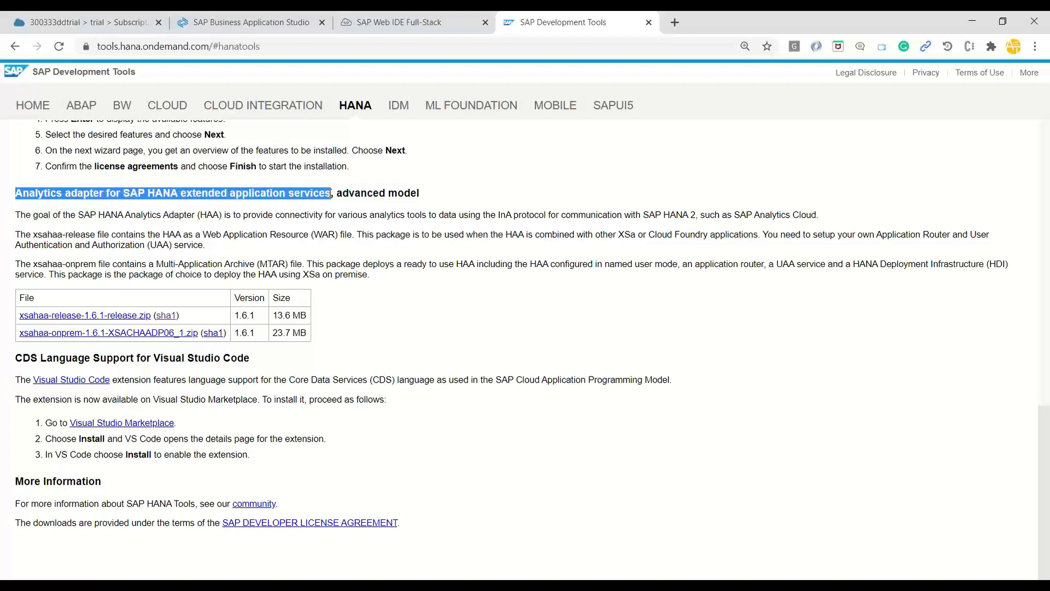
{"action": "left_click", "coordinate": [230, 252]}
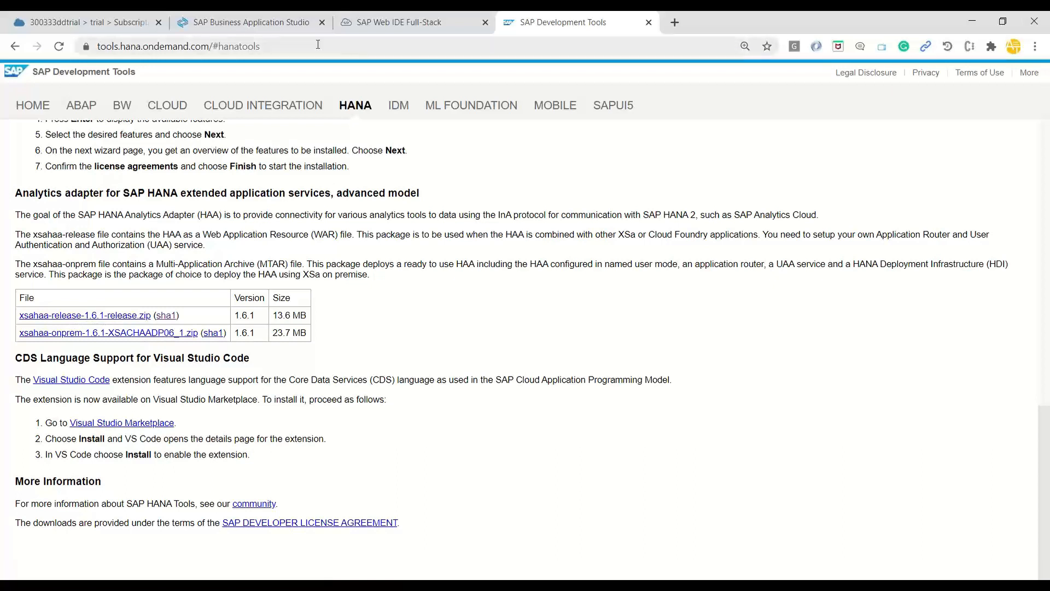
Return to SAP Business Application Studio, open myapphaa's mta.yaml and check its Build MTA option without building
{"action": "left_click", "coordinate": [247, 27]}
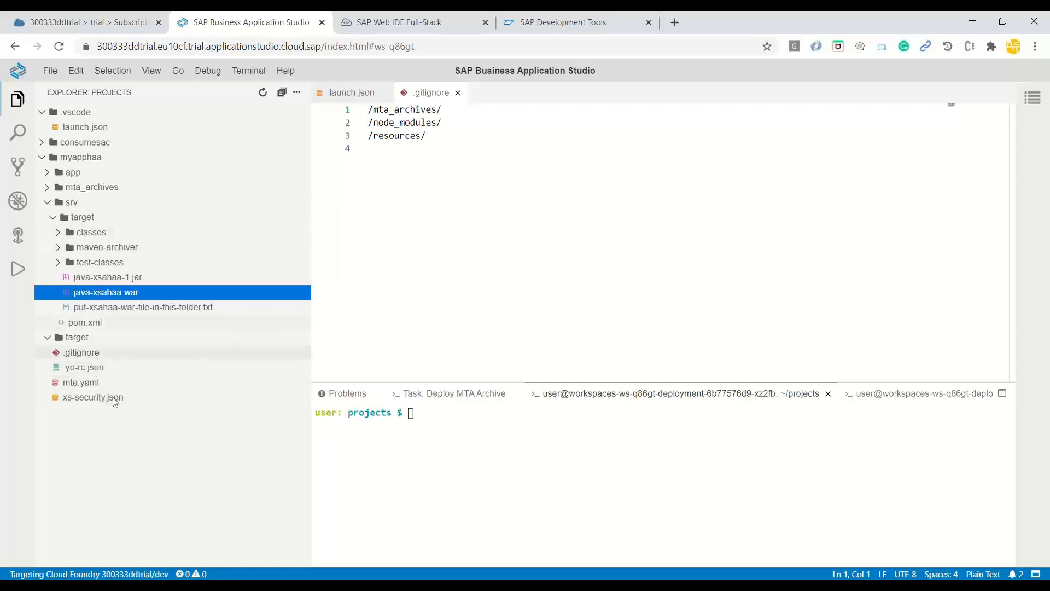
{"action": "left_click", "coordinate": [82, 383]}
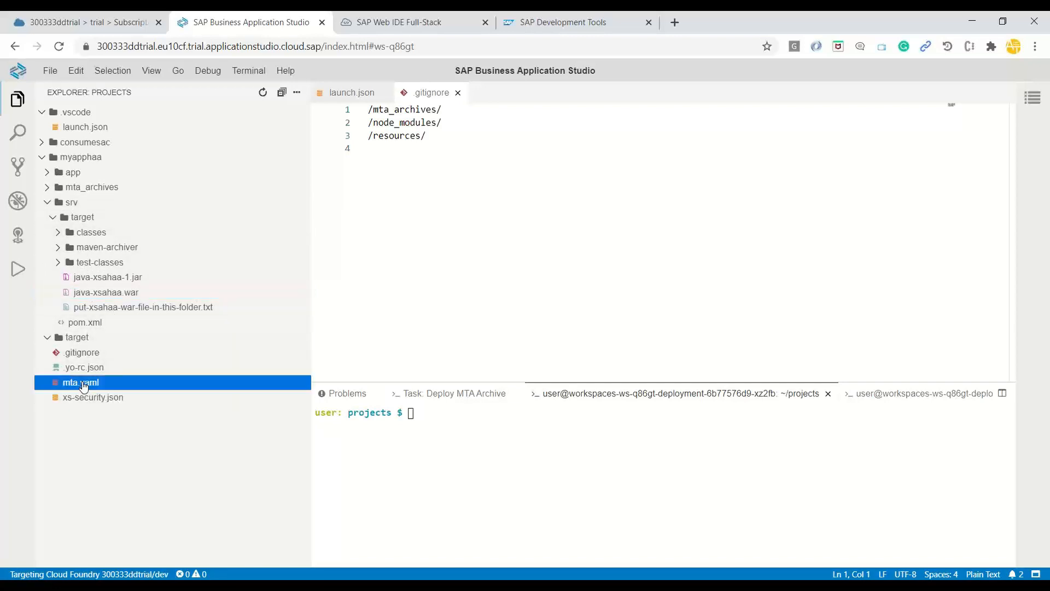
{"action": "right_click", "coordinate": [82, 382]}
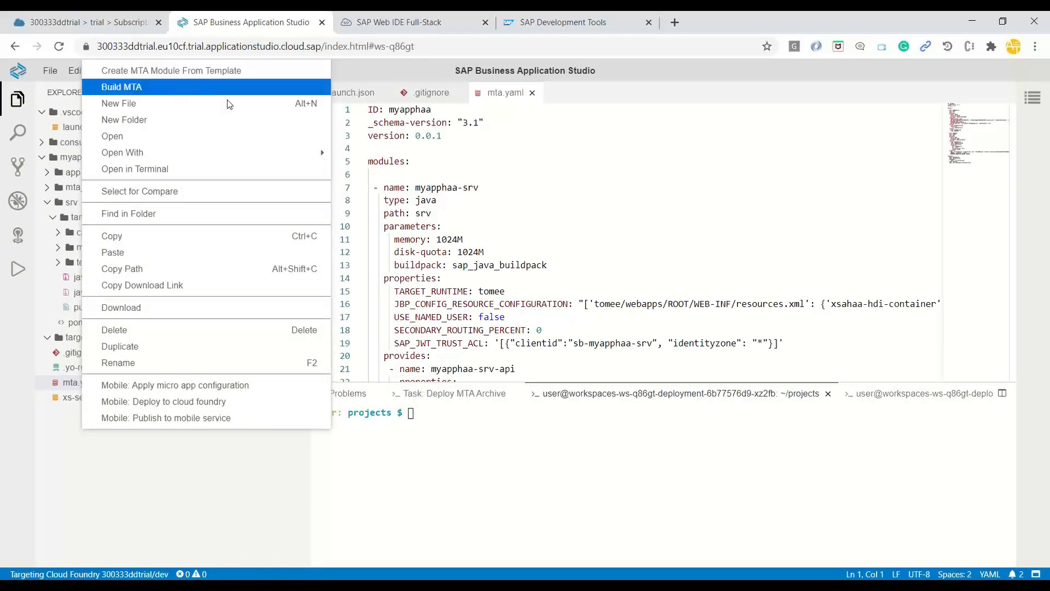
{"action": "left_click", "coordinate": [464, 239]}
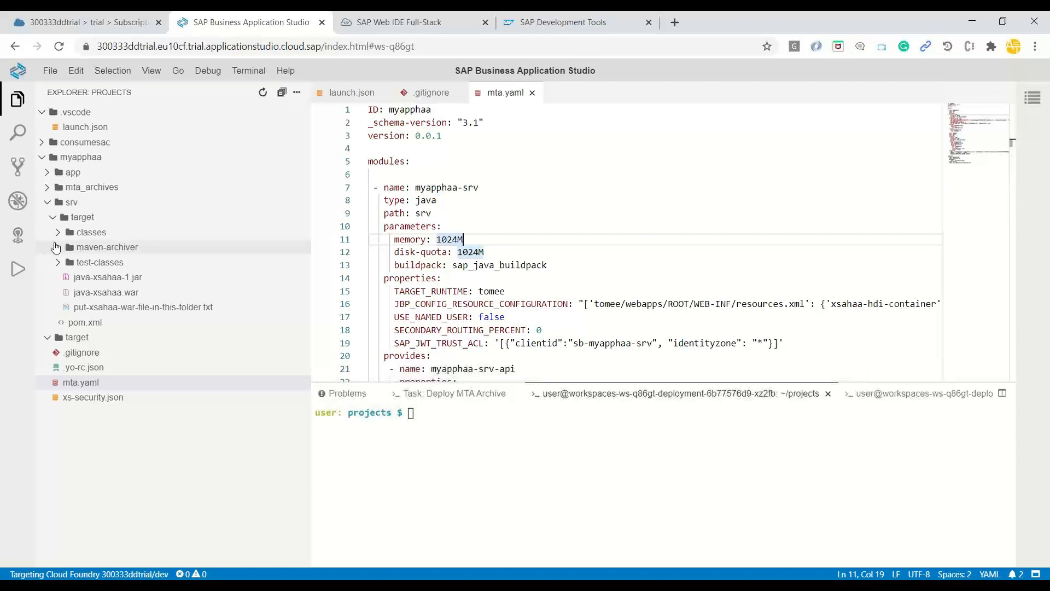
Examine the myapphaa project's mta_archives folder, then collapse the project and show the contents of consumesac
{"action": "left_click", "coordinate": [59, 249]}
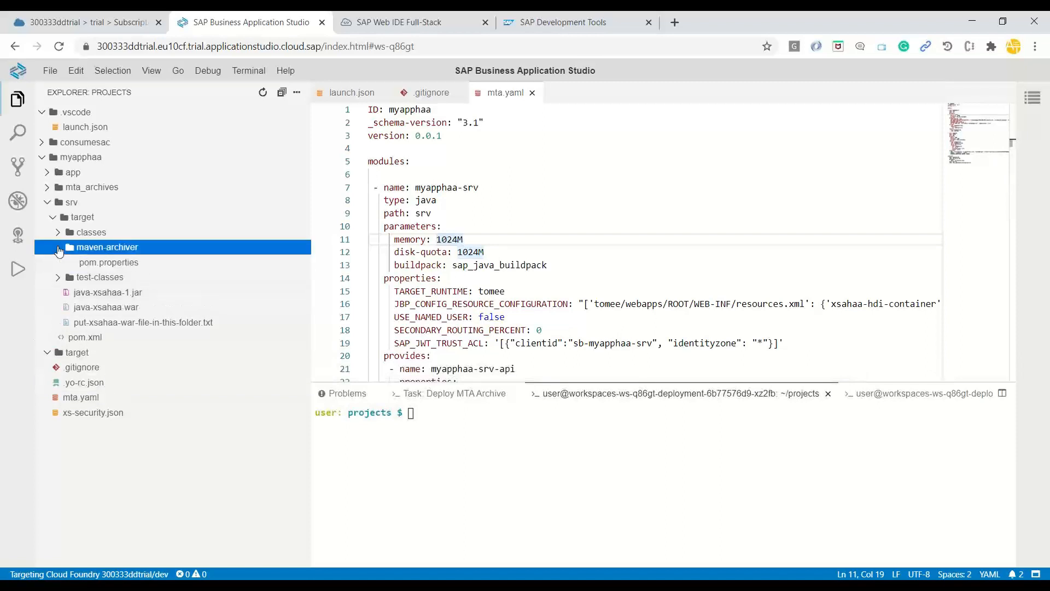
{"action": "left_click", "coordinate": [62, 249]}
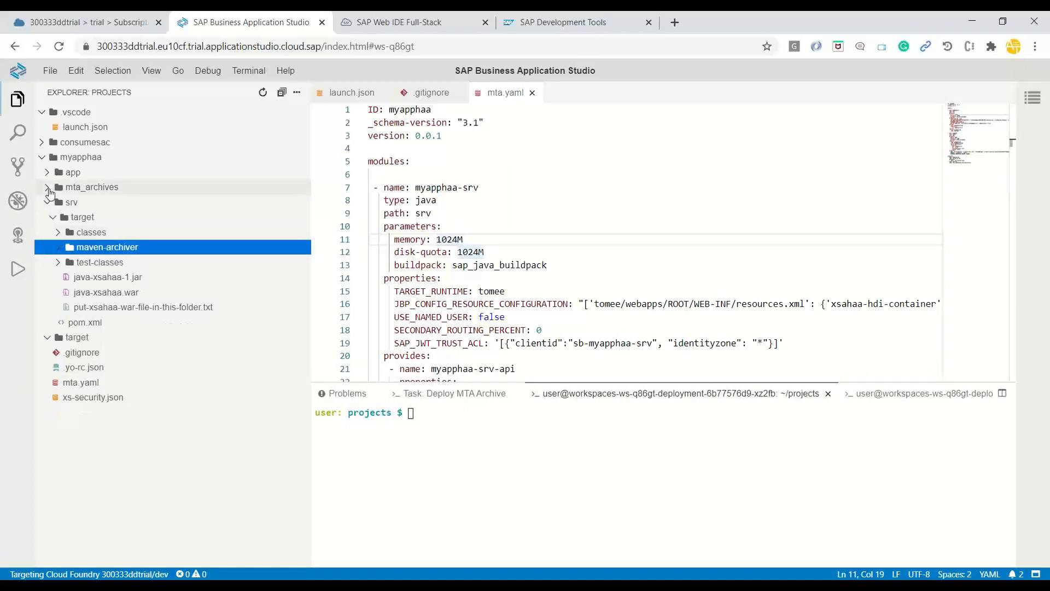
{"action": "left_click", "coordinate": [90, 187]}
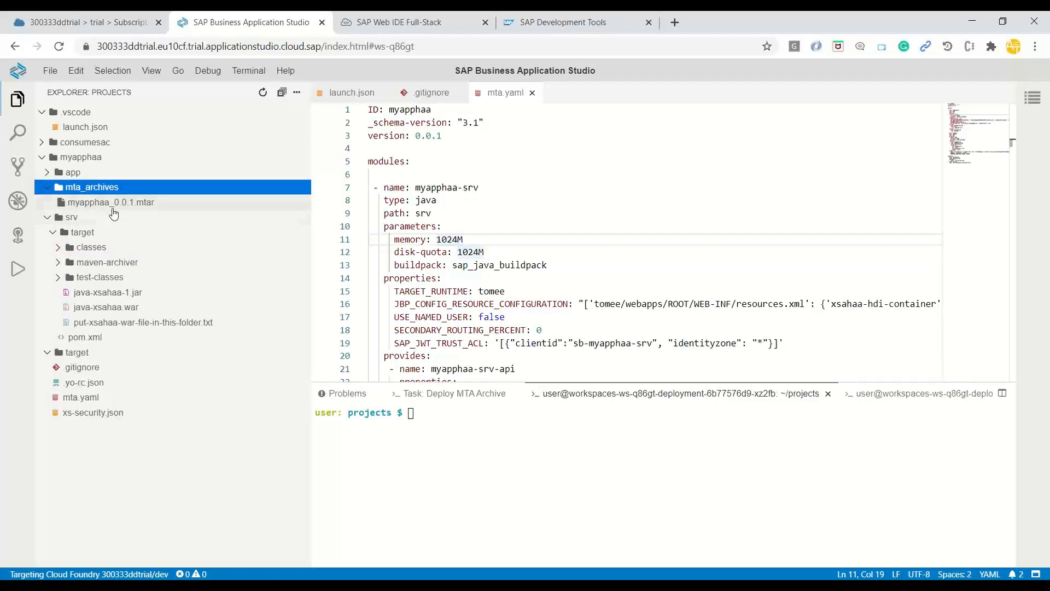
{"action": "left_click", "coordinate": [43, 190]}
{"action": "left_click", "coordinate": [42, 157]}
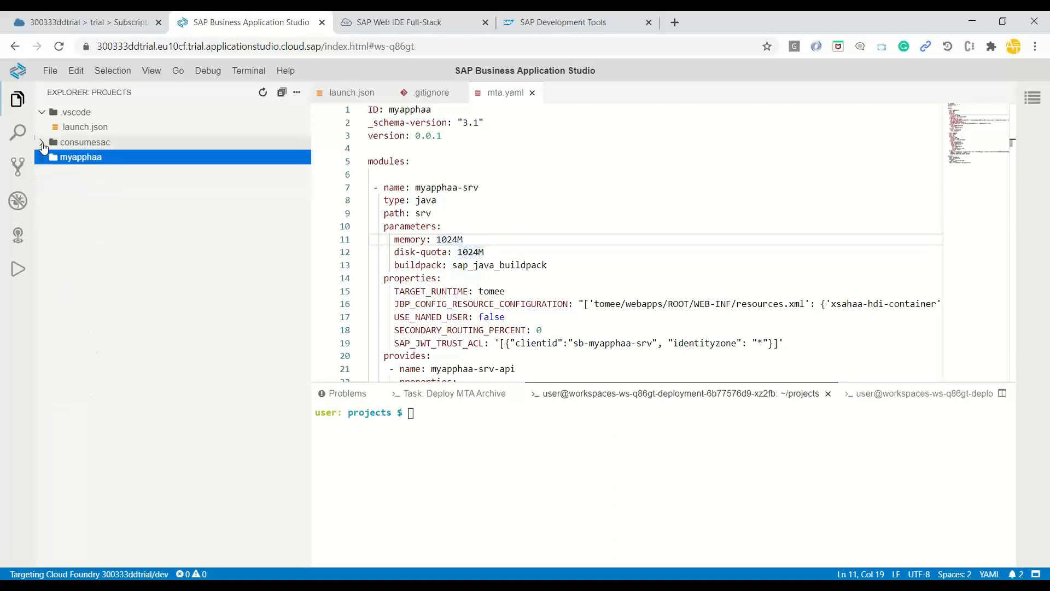
{"action": "left_click", "coordinate": [92, 144]}
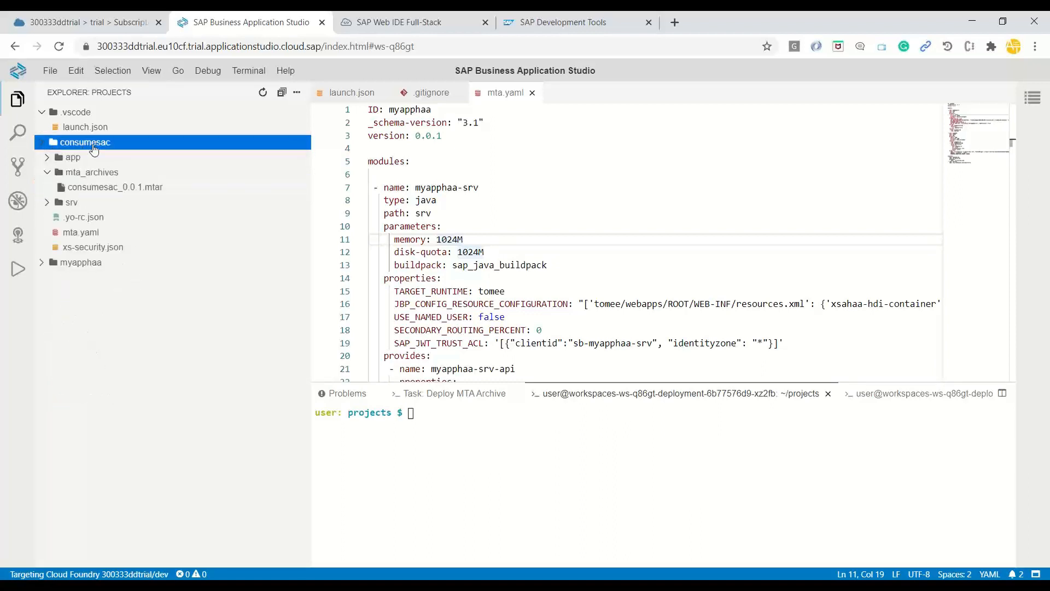
Switch to the SAP Cloud Platform Cockpit and view the applications deployed in the dev space
{"action": "left_click", "coordinate": [107, 26]}
{"action": "left_click", "coordinate": [62, 186]}
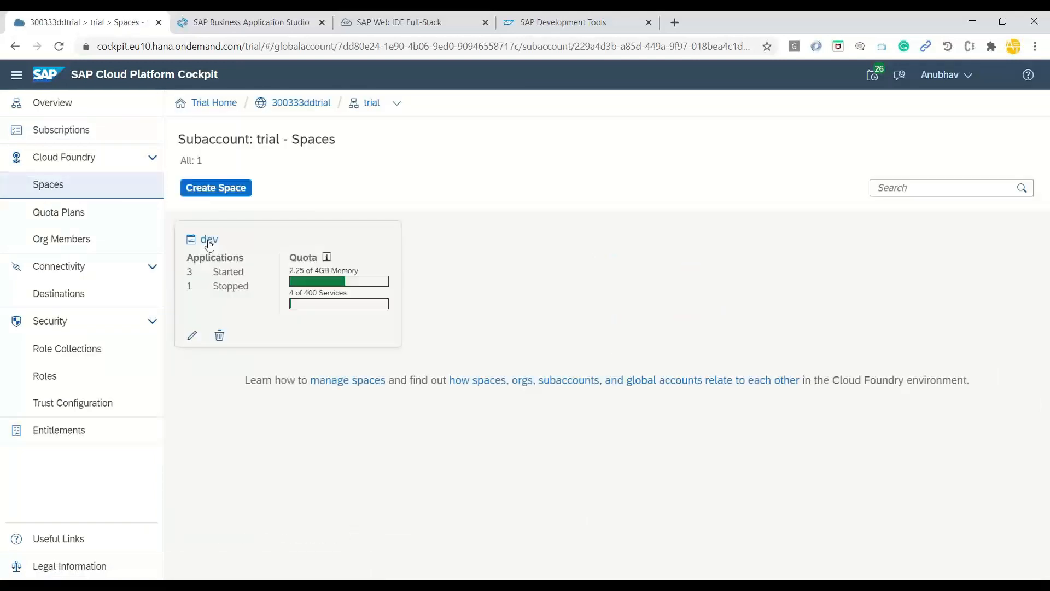
{"action": "left_click", "coordinate": [209, 240]}
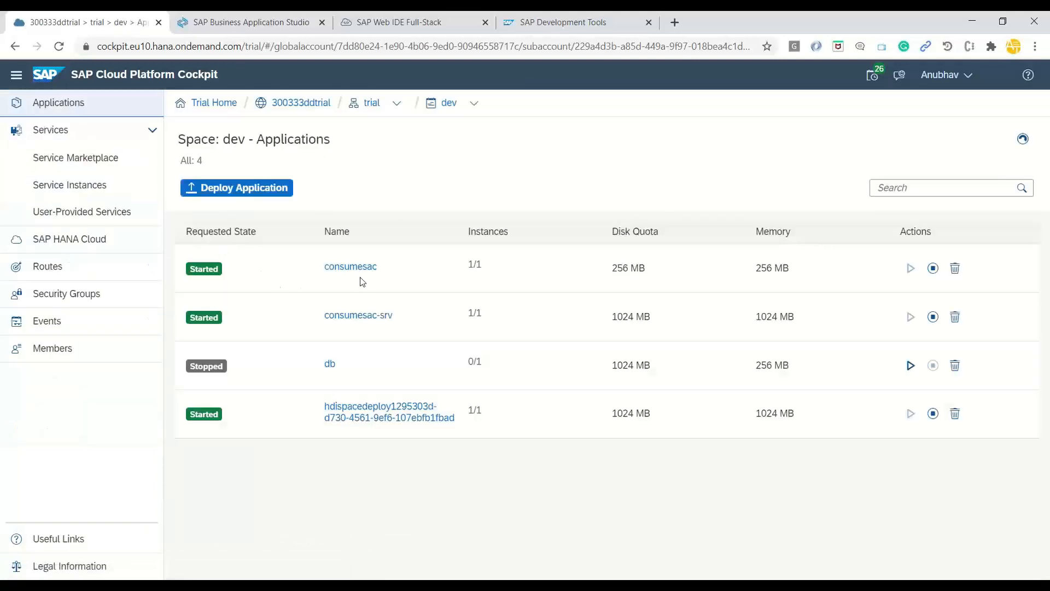
Check the consumesac application's overview and the dev space's service instances, and return to the list of deployed applications
{"action": "left_click", "coordinate": [354, 270]}
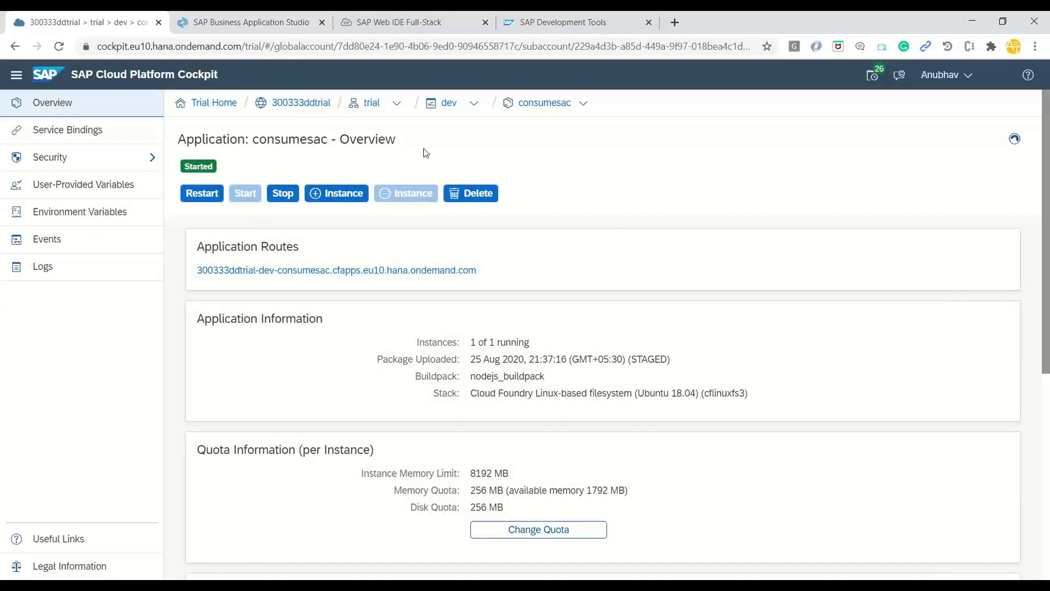
{"action": "left_click", "coordinate": [449, 105]}
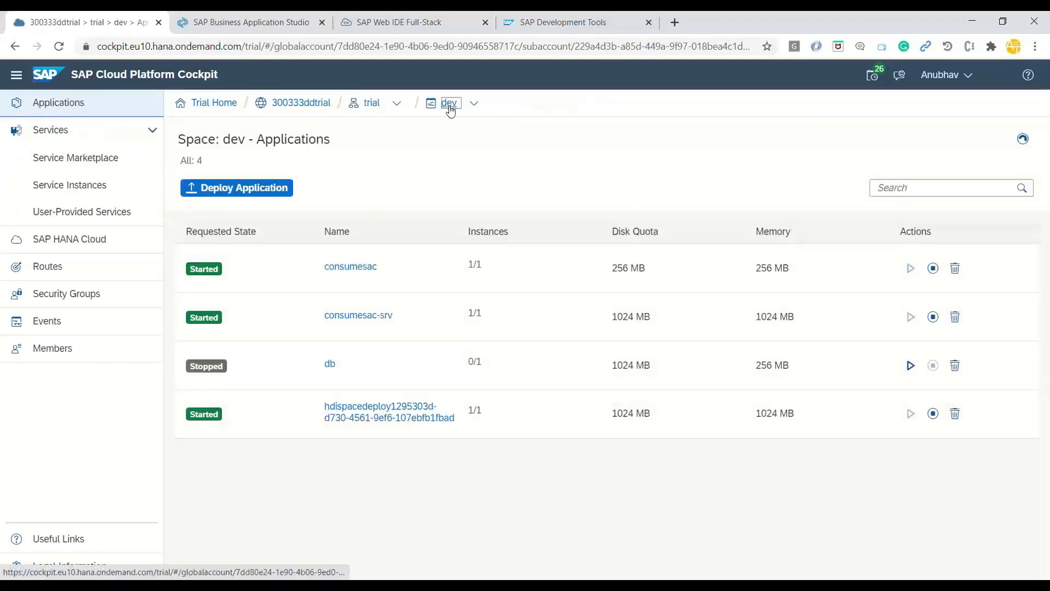
{"action": "left_click", "coordinate": [77, 183]}
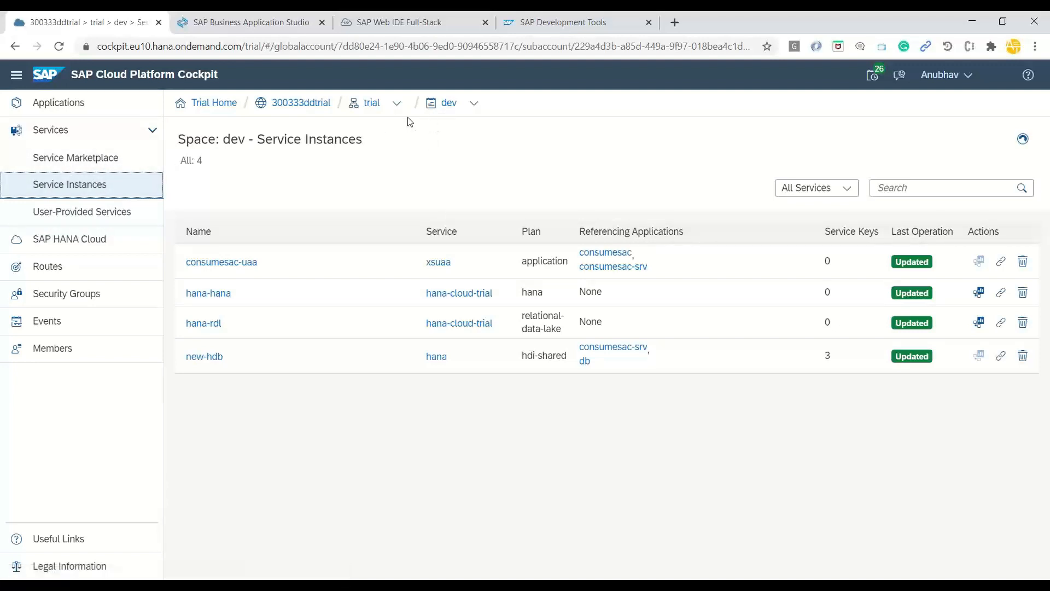
{"action": "left_click", "coordinate": [65, 105]}
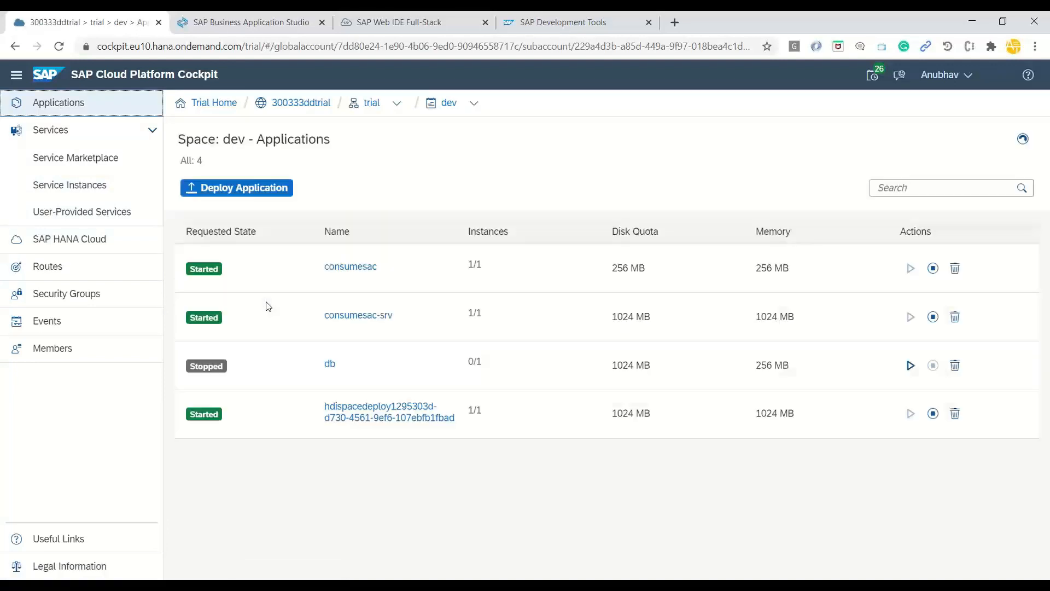
Open the consumesac application's route and examine the SAP HANA Analytics Adapter page
{"action": "left_click", "coordinate": [354, 271]}
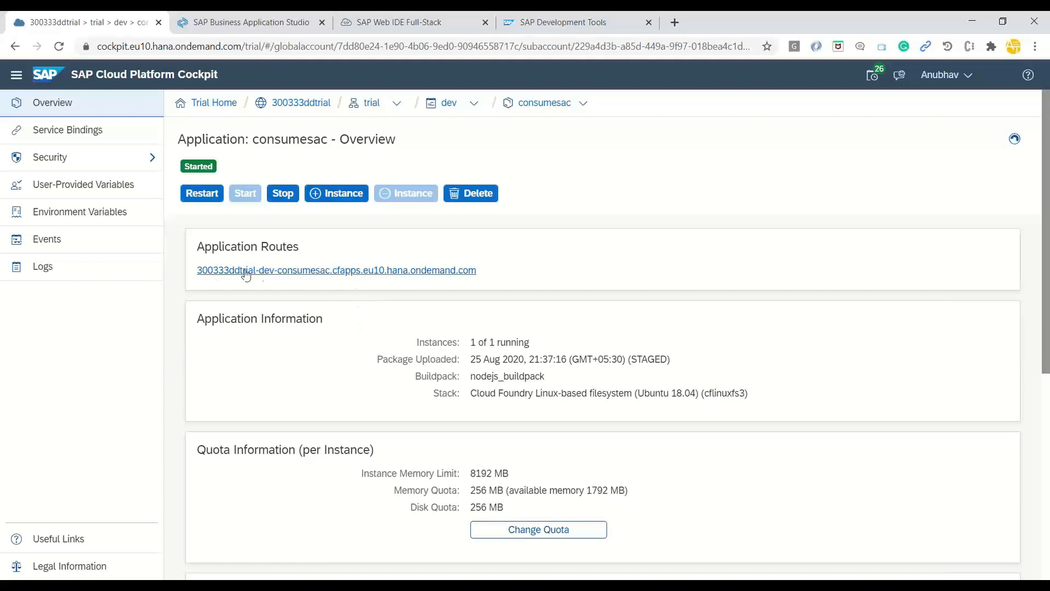
{"action": "left_click", "coordinate": [270, 275]}
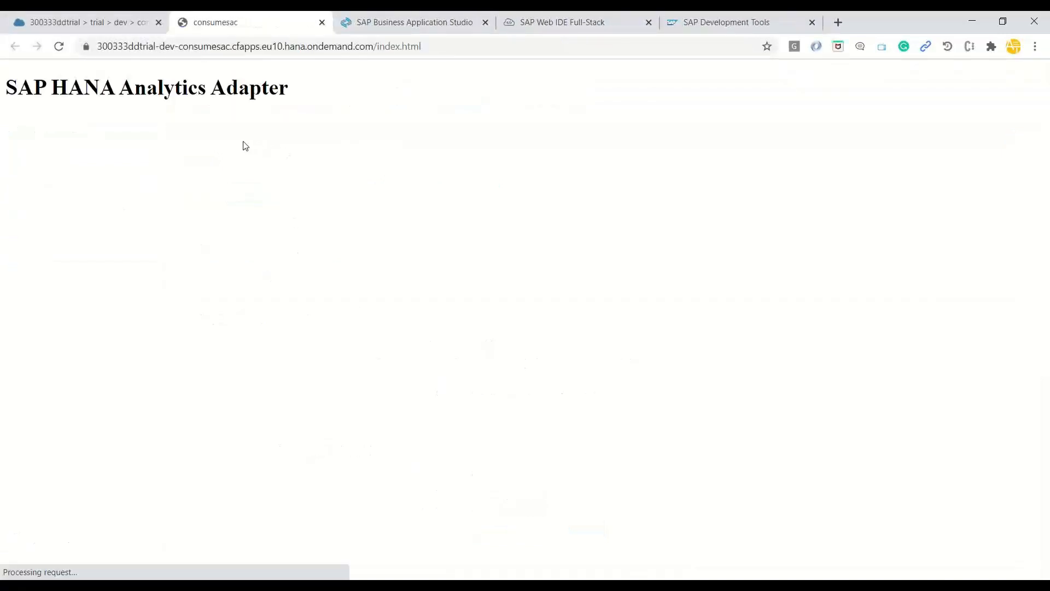
{"action": "left_click_drag", "start_coordinate": [12, 91], "coordinate": [282, 87]}
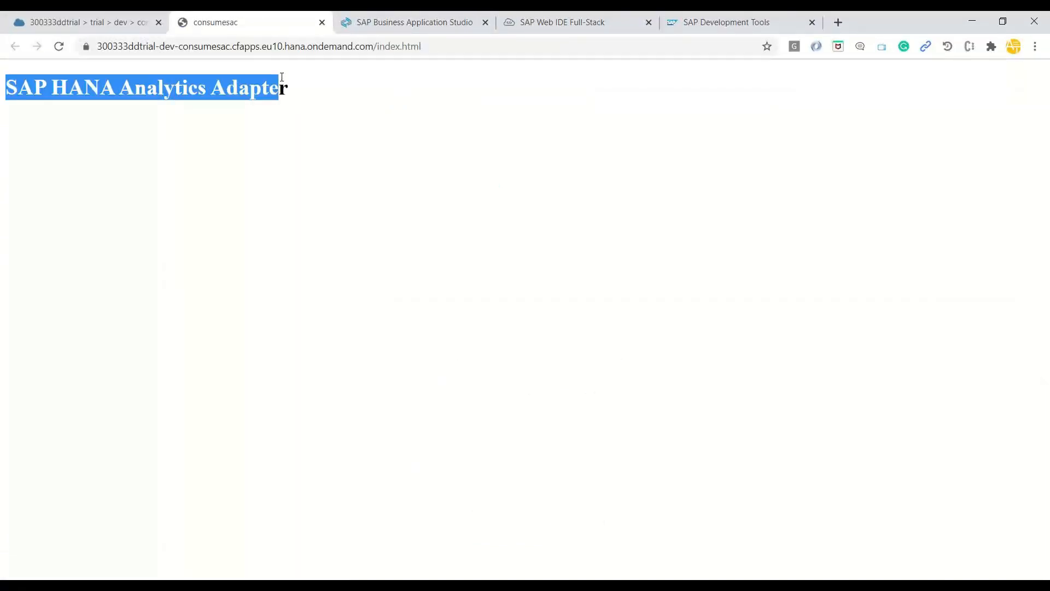
{"action": "left_click", "coordinate": [283, 96]}
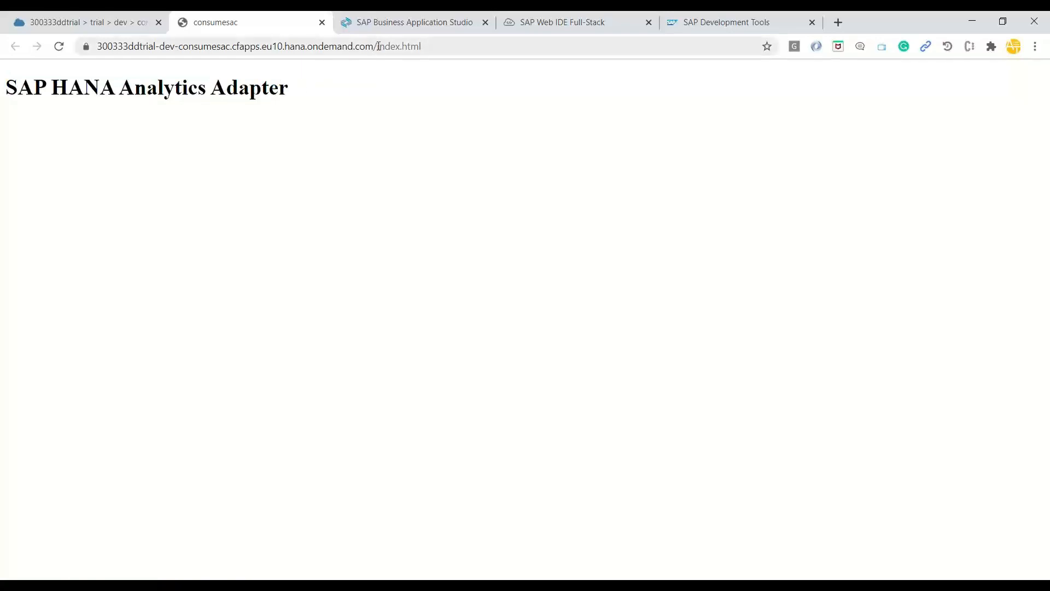
Request the consumesac adapter's HeartBeat service at the path /sap/bc/ina/service/v2/HeartBeat
{"action": "left_click_drag", "start_coordinate": [378, 47], "coordinate": [474, 47]}
{"action": "type", "text": "//"}
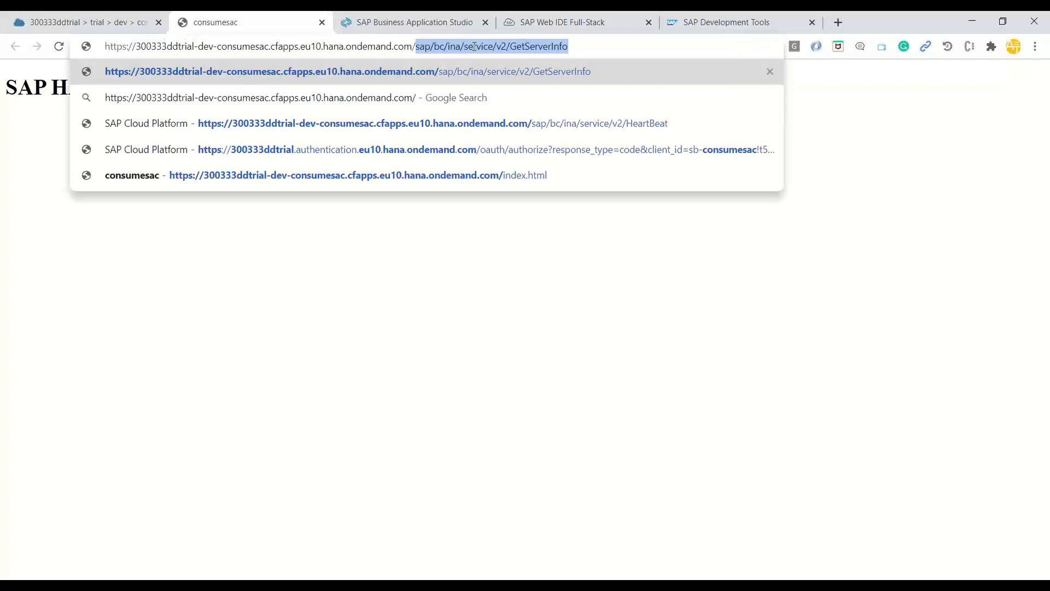
{"action": "key", "text": "End"}
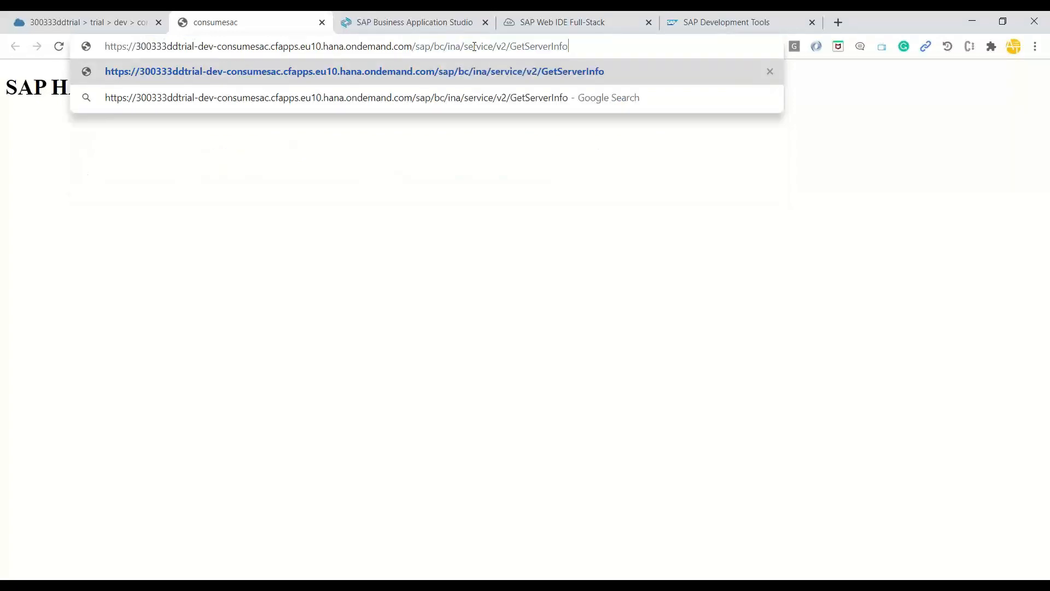
{"action": "key", "text": "BackSpace"}
{"action": "key", "text": "BackSpace"}
{"action": "key", "text": "BackSpace"}
{"action": "key", "text": "BackSpace"}
{"action": "key", "text": "BackSpace"}
{"action": "key", "text": "BackSpace"}
{"action": "key", "text": "BackSpace"}
{"action": "key", "text": "BackSpace"}
{"action": "key", "text": "BackSpace"}
{"action": "key", "text": "BackSpace"}
{"action": "key", "text": "BackSpace"}
{"action": "key", "text": "BackSpace"}
{"action": "key", "text": "BackSpace"}
{"action": "type", "text": "He"}
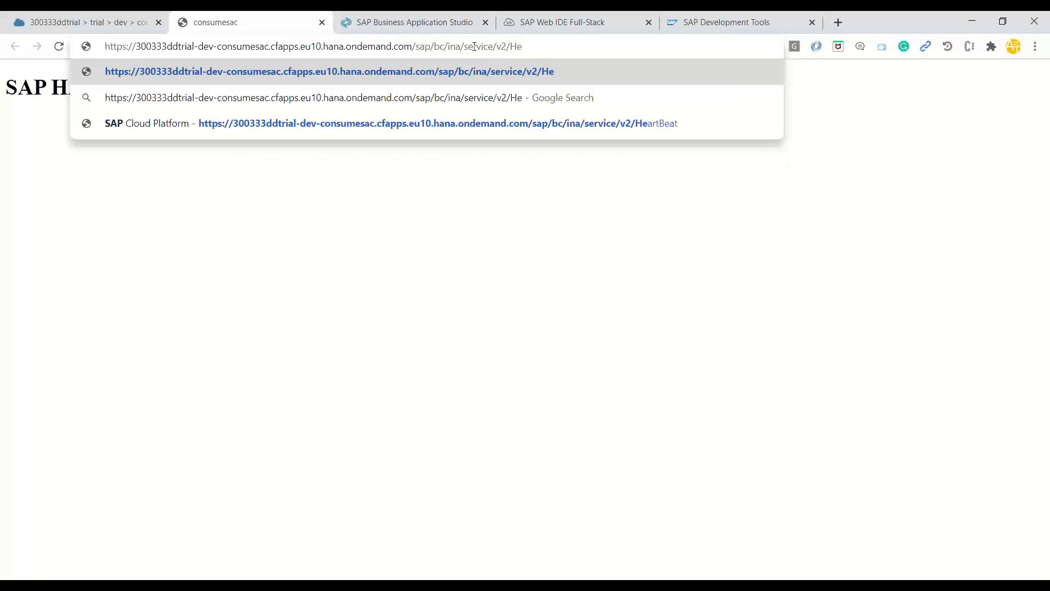
{"action": "left_click", "coordinate": [219, 123]}
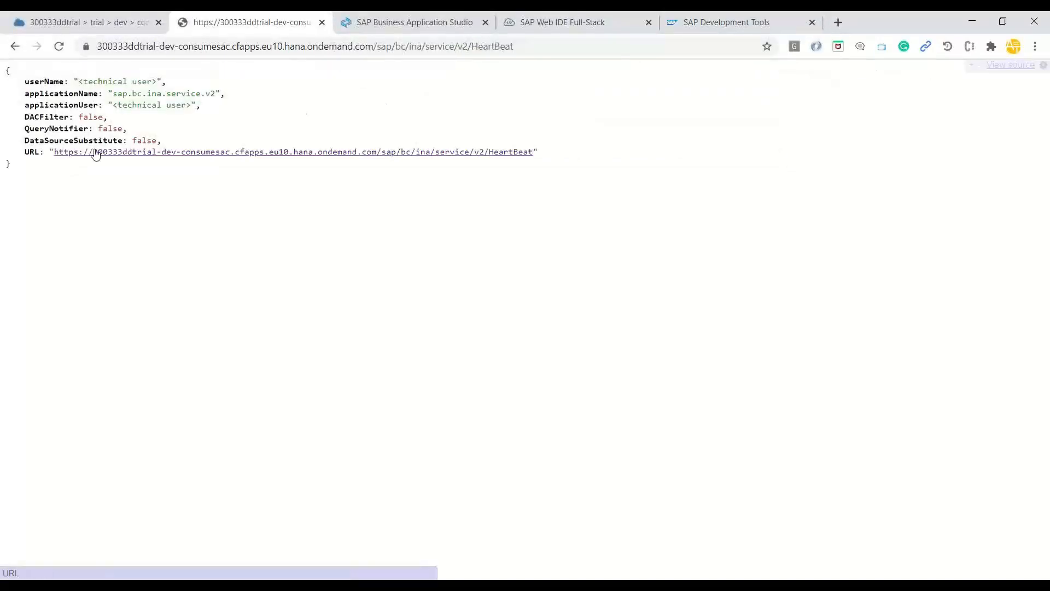
Enlarge the HeartBeat response and highlight the host part of the consumesac web address
{"action": "key", "text": "ctrl+plus"}
{"action": "key", "text": "ctrl+plus"}
{"action": "key", "text": "ctrl+plus"}
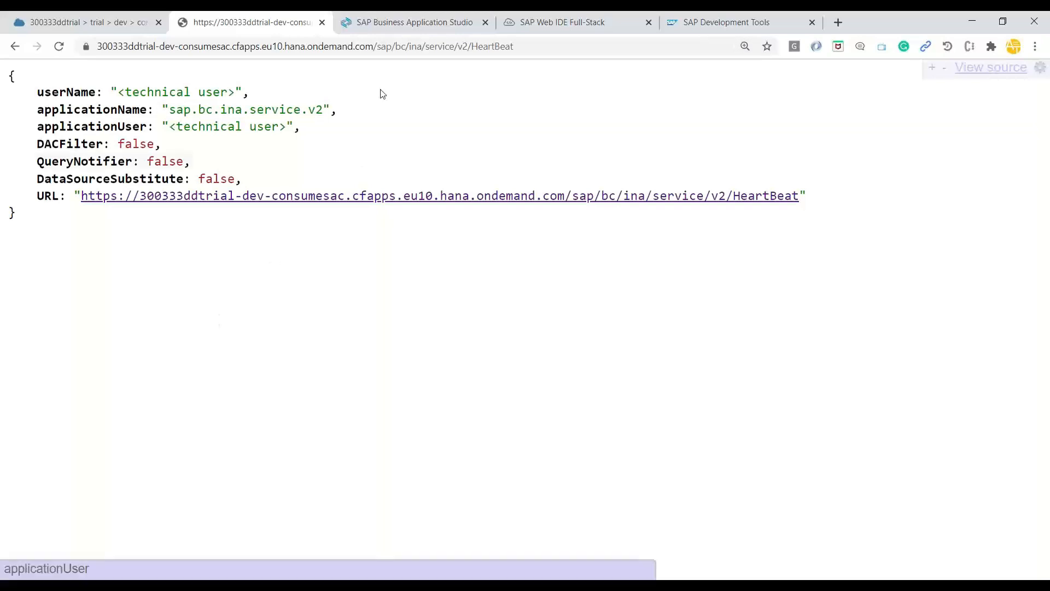
{"action": "left_click_drag", "start_coordinate": [376, 49], "coordinate": [94, 61]}
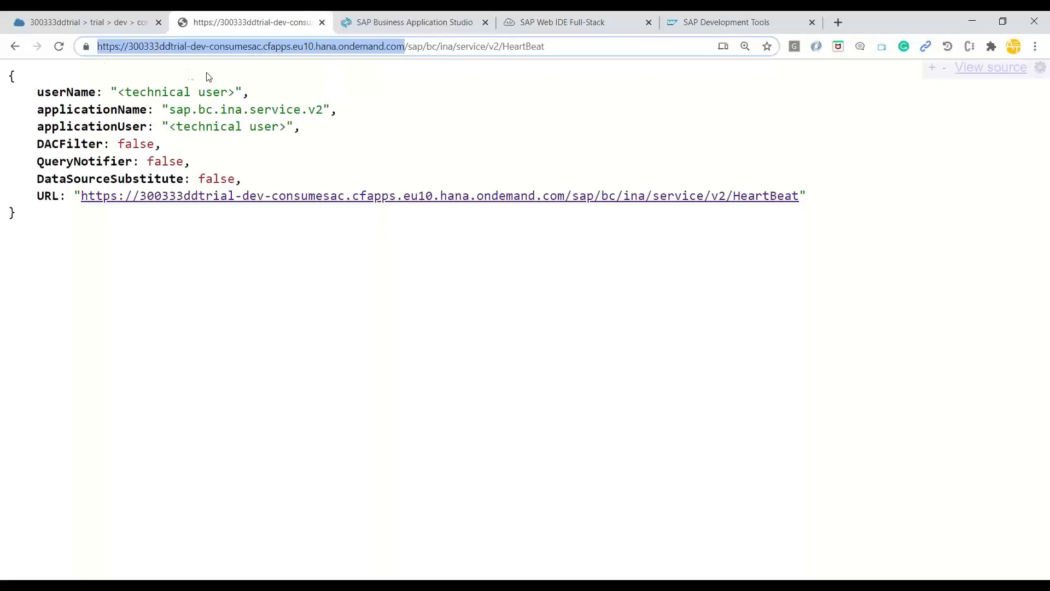
Return to the cockpit's consumesac overview, switch to SAP Analytics Cloud and view its list of connections
{"action": "left_click", "coordinate": [125, 30]}
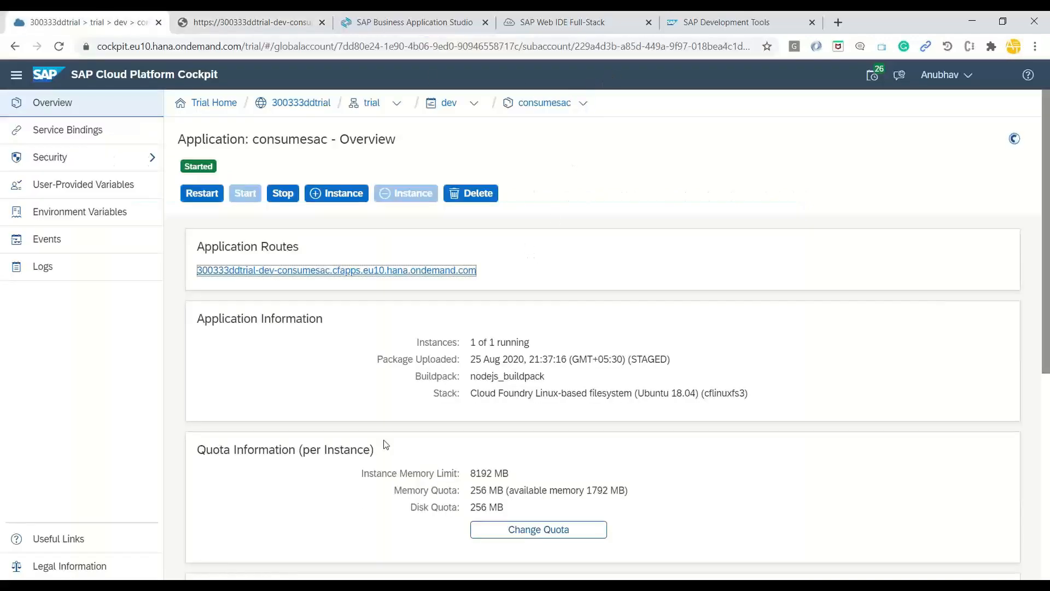
{"action": "left_click", "coordinate": [373, 536]}
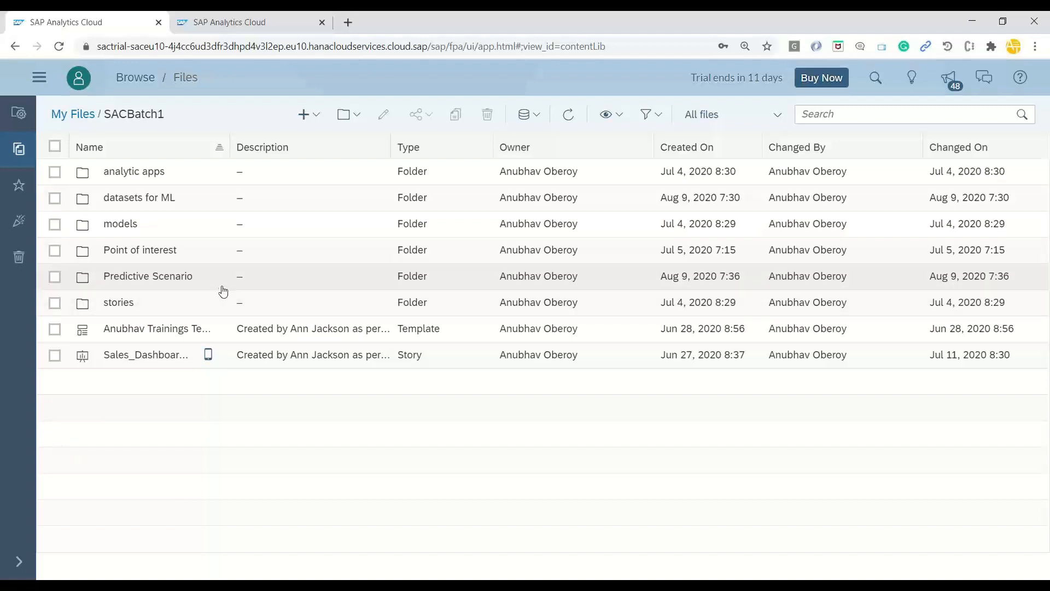
{"action": "left_click", "coordinate": [41, 79]}
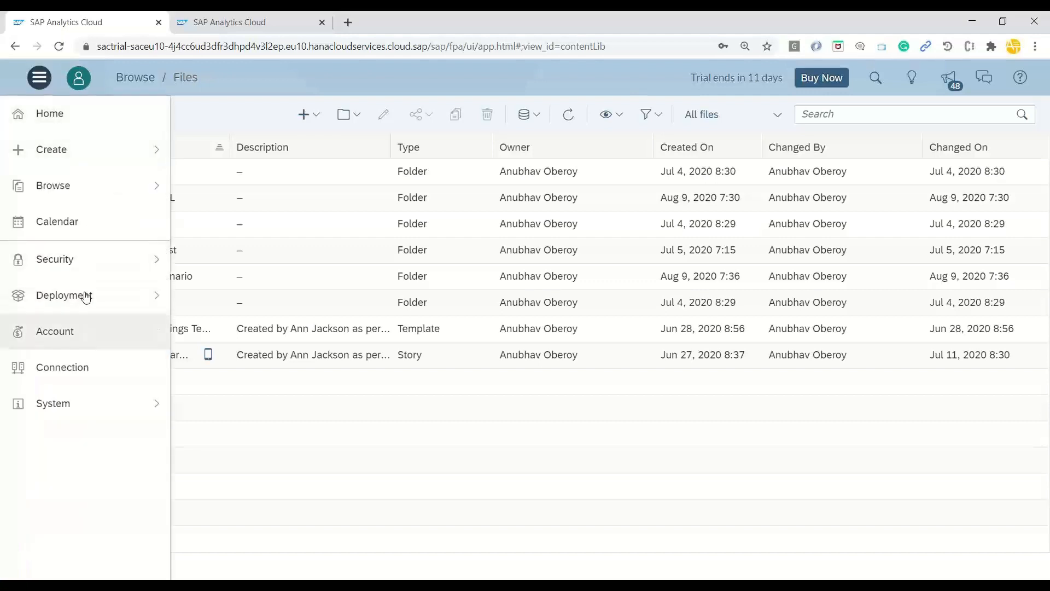
{"action": "left_click", "coordinate": [71, 367]}
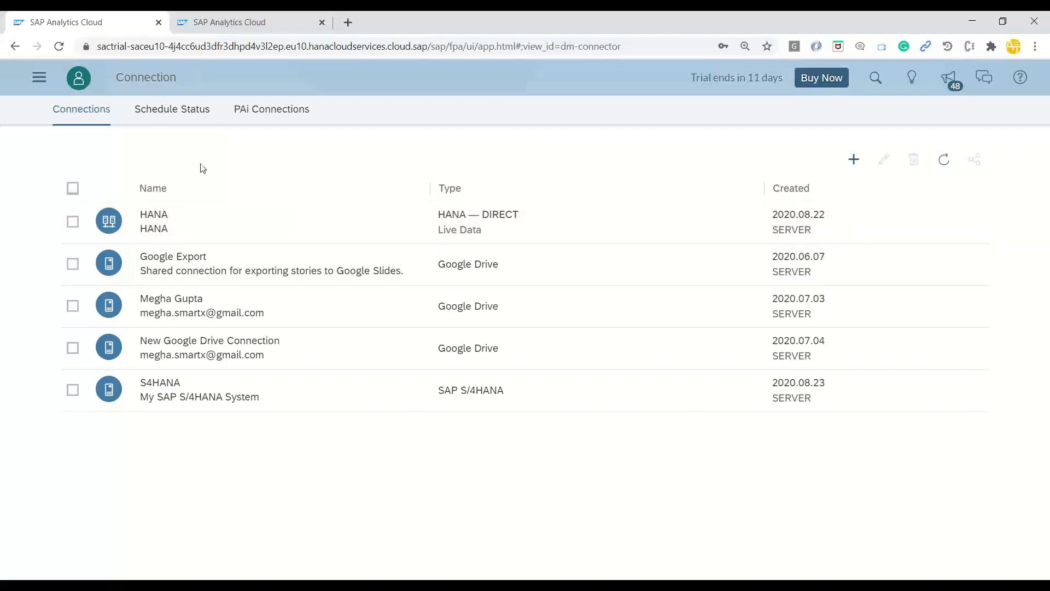
Start a new model based on a live data connection
{"action": "left_click", "coordinate": [39, 77]}
{"action": "left_click", "coordinate": [71, 149]}
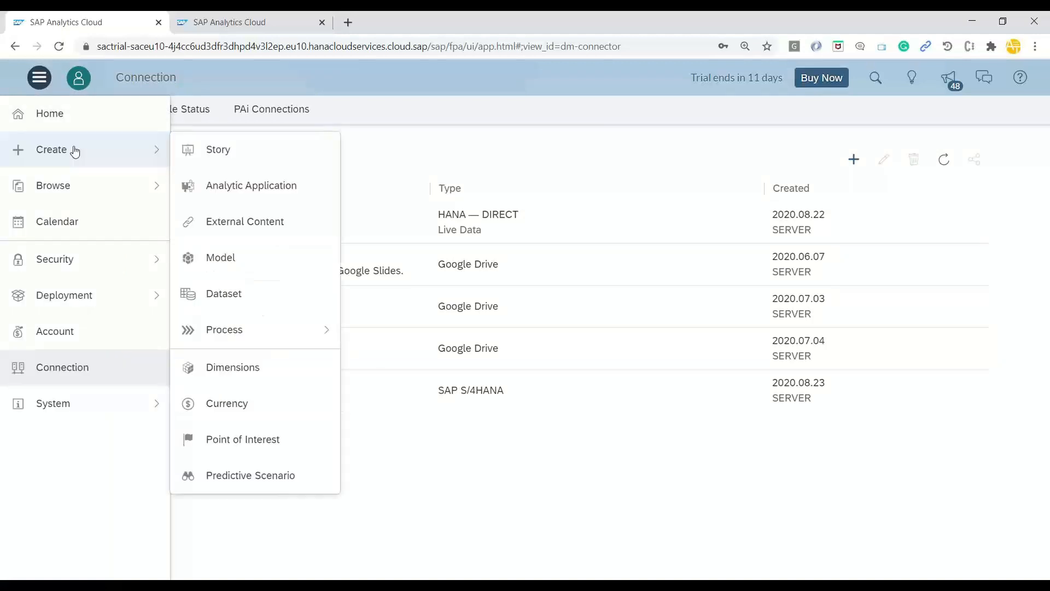
{"action": "left_click", "coordinate": [257, 261]}
{"action": "scroll", "coordinate": [219, 416], "scroll_direction": "down", "scroll_amount": 1}
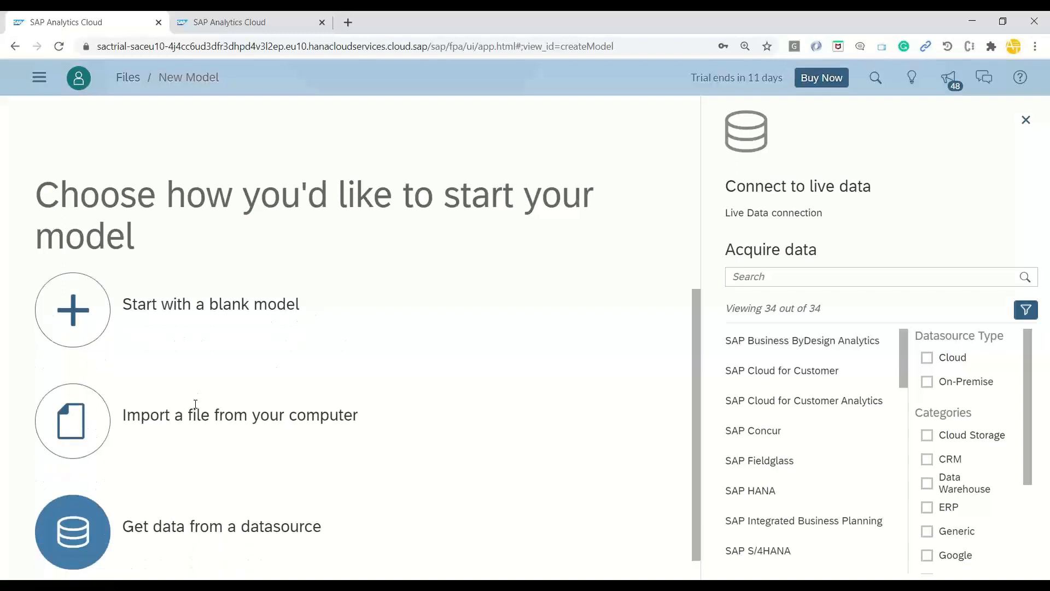
{"action": "left_click", "coordinate": [102, 511]}
{"action": "left_click", "coordinate": [119, 423]}
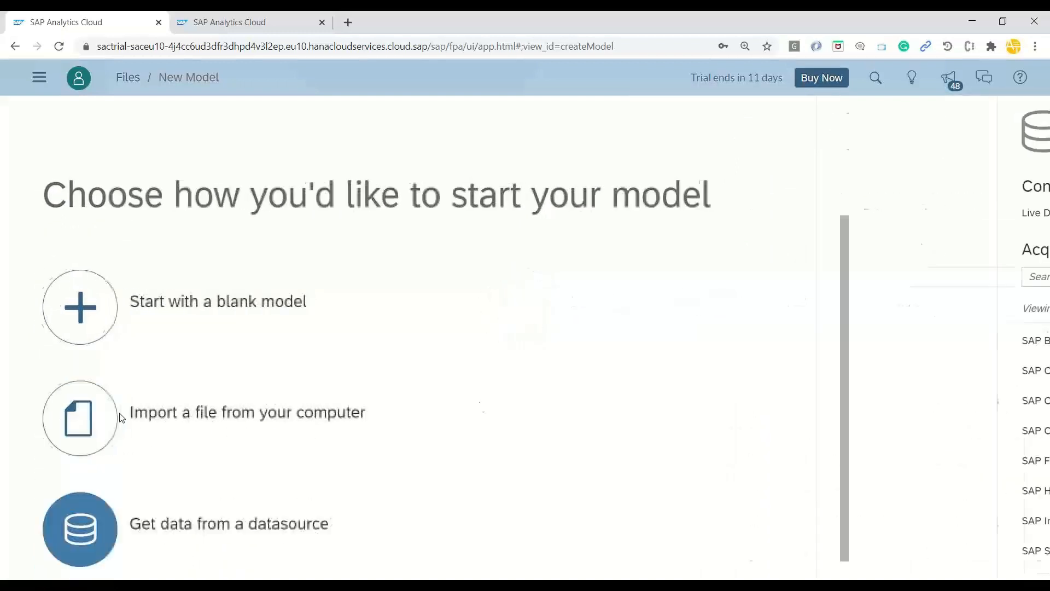
{"action": "left_click", "coordinate": [767, 218]}
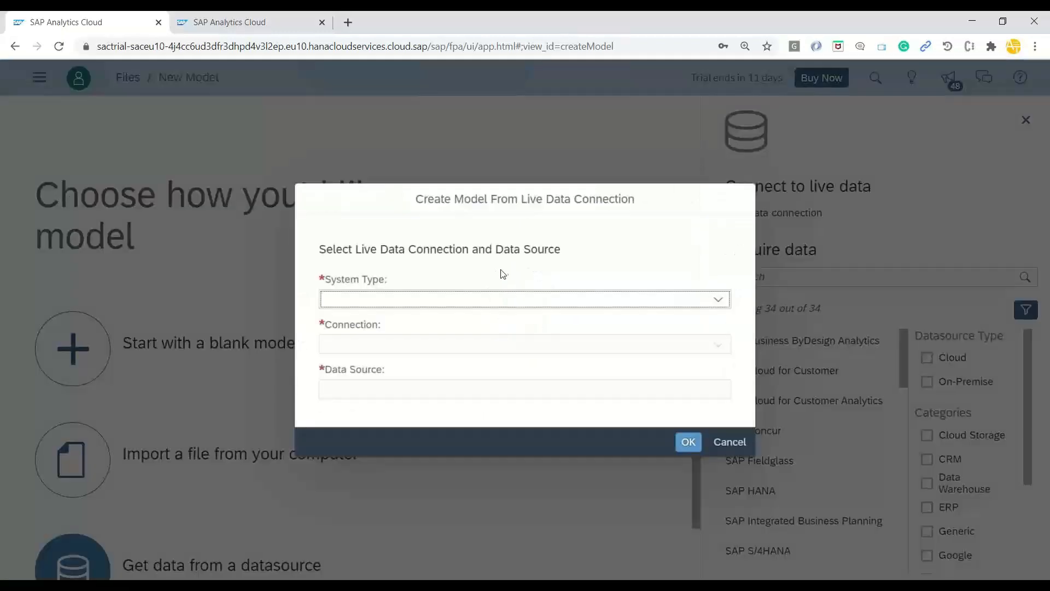
Set the model's system type to SAP HANA and its connection to HANA
{"action": "left_click", "coordinate": [718, 299]}
{"action": "left_click", "coordinate": [493, 345]}
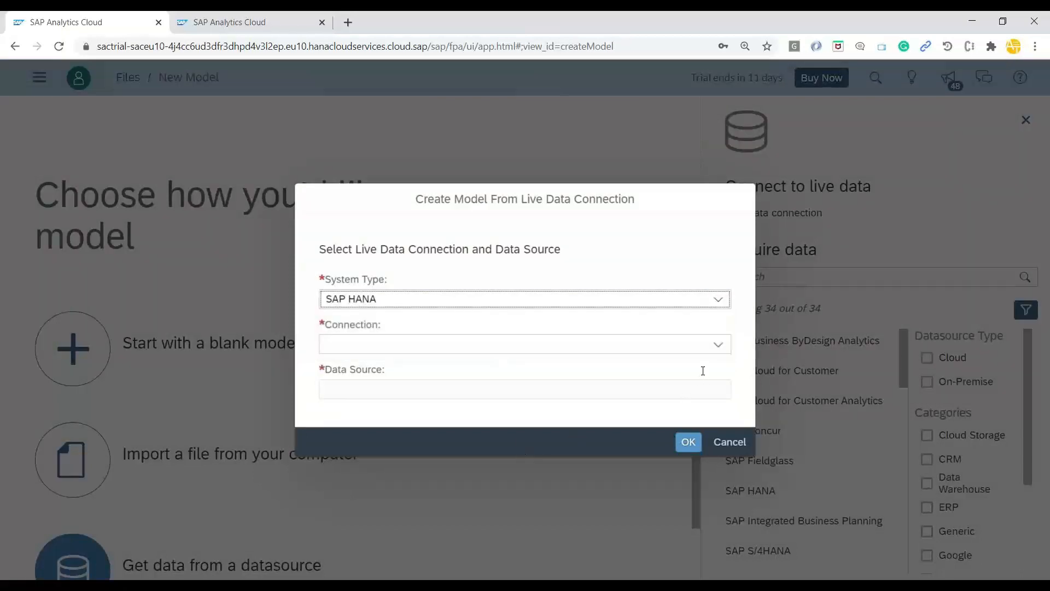
{"action": "left_click", "coordinate": [718, 344]}
{"action": "left_click", "coordinate": [574, 363]}
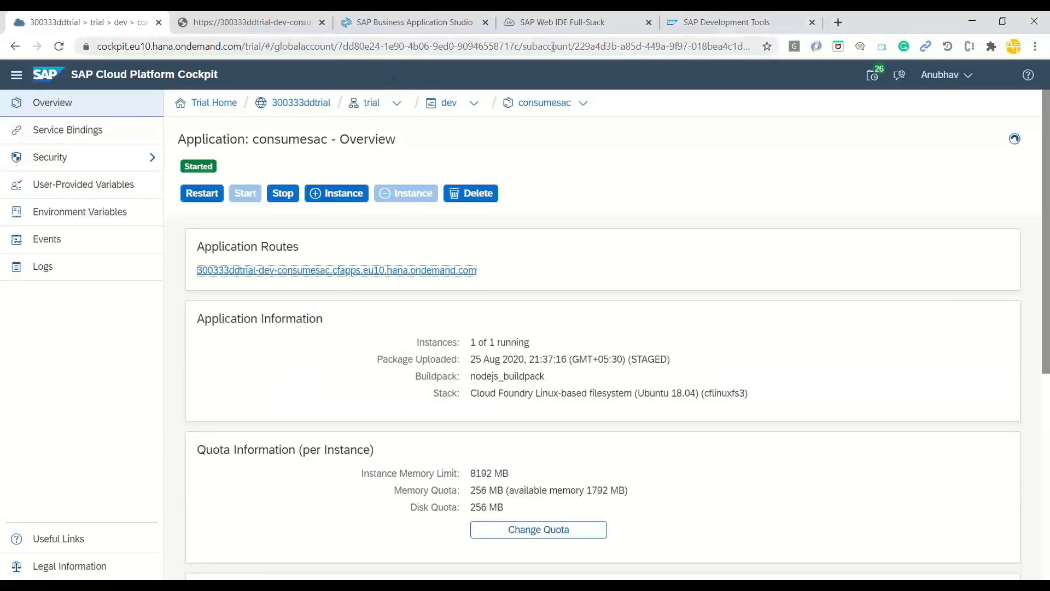
{"action": "left_click", "coordinate": [556, 28]}
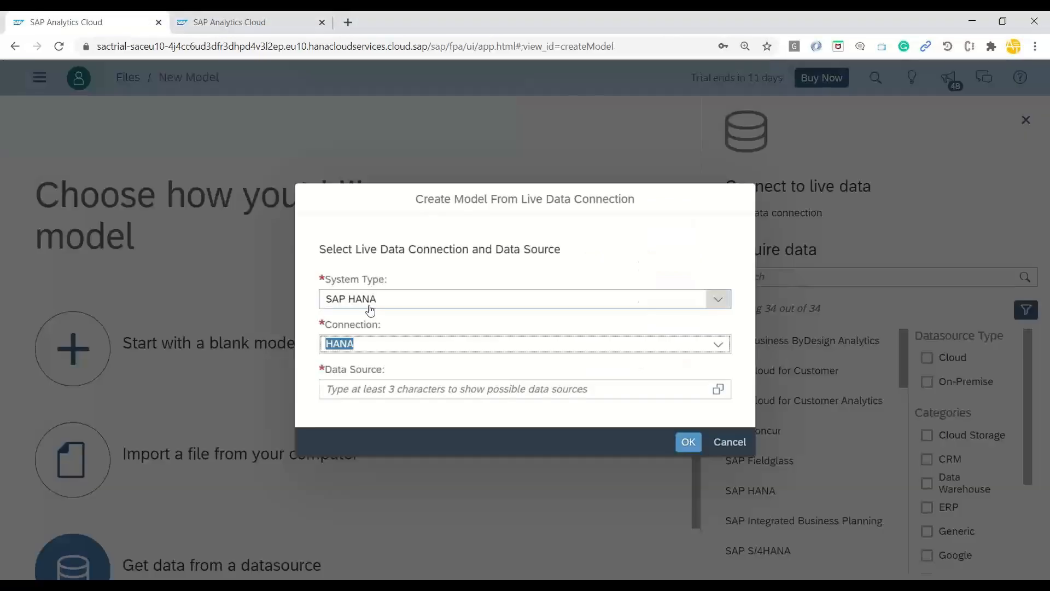
Choose salesCube as the data source, create the live model and view all its dimensions
{"action": "left_click", "coordinate": [719, 390]}
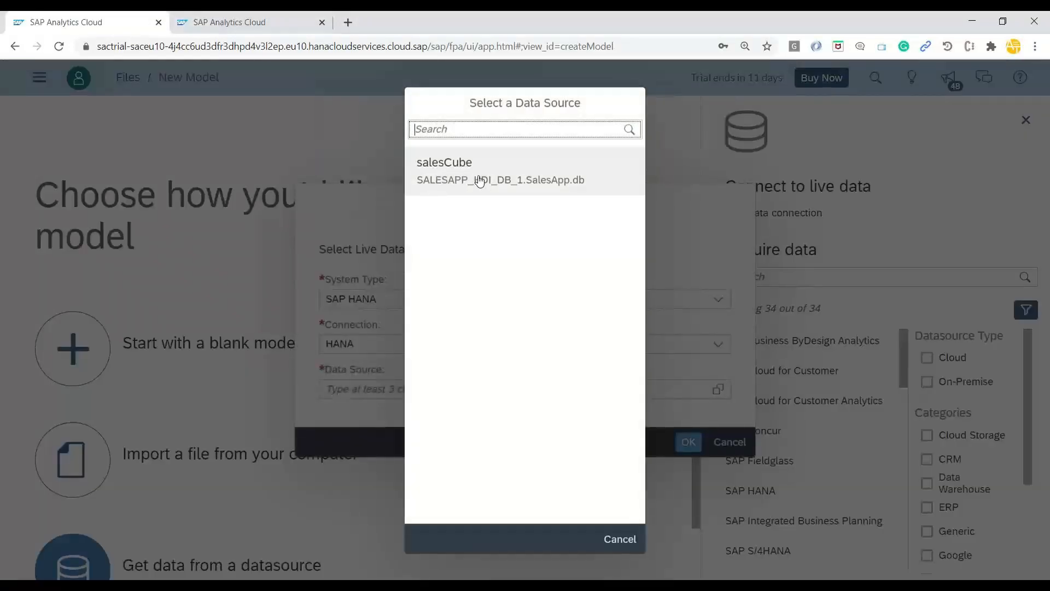
{"action": "left_click", "coordinate": [479, 180]}
{"action": "left_click", "coordinate": [683, 446]}
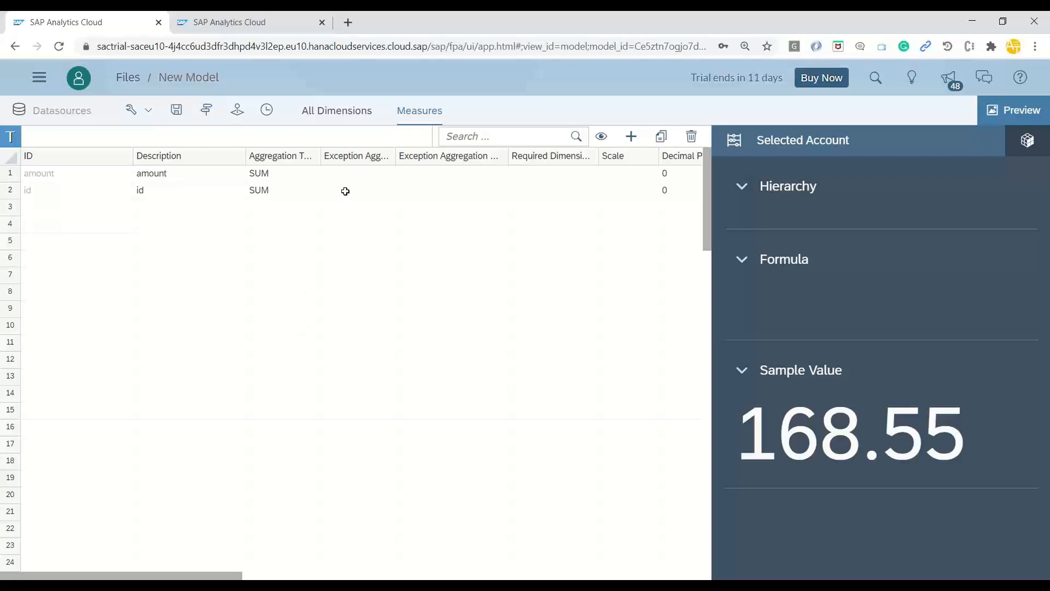
{"action": "left_click", "coordinate": [347, 112]}
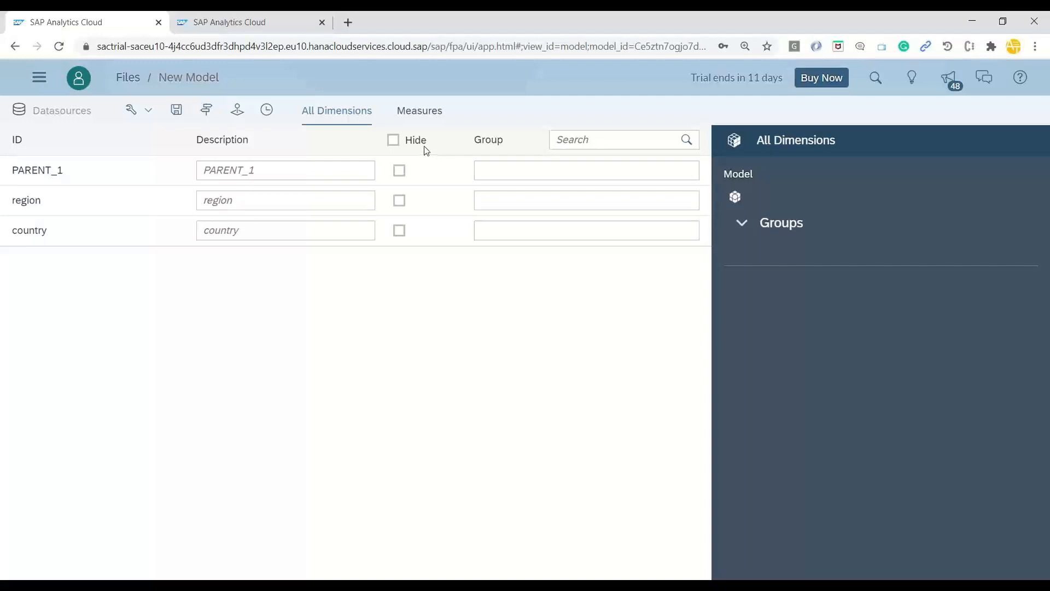
Save the model as LiveDataModel_ followed by the trainer's first name, with the description anubhavtrainings.com
{"action": "left_click", "coordinate": [175, 112]}
{"action": "type", "text": "LiveDataM"}
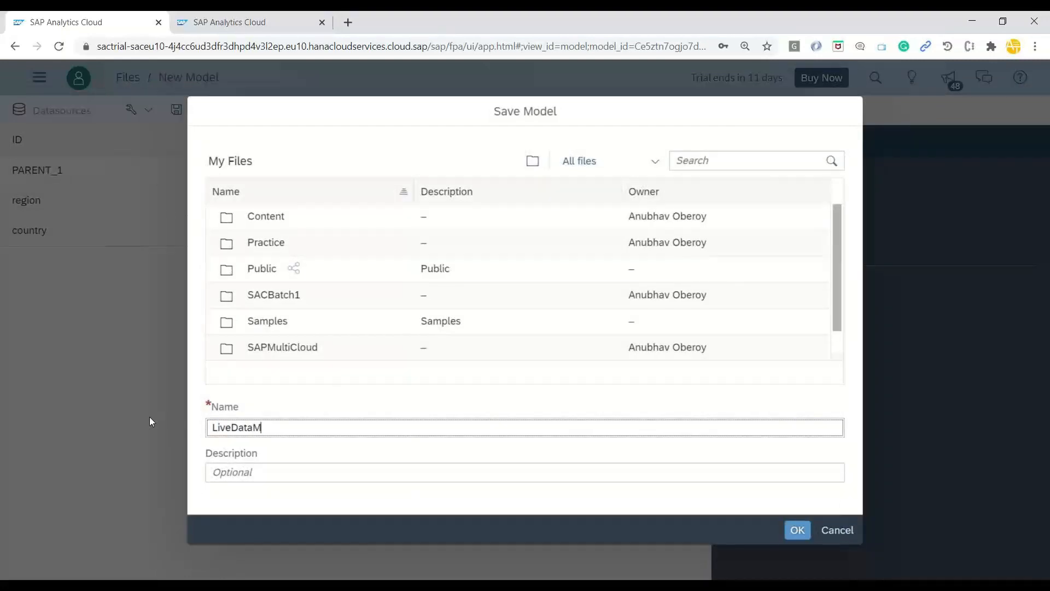
{"action": "type", "text": "odel_Anubhav"}
{"action": "left_click", "coordinate": [282, 475]}
{"action": "type", "text": "anubhavtrainings.com"}
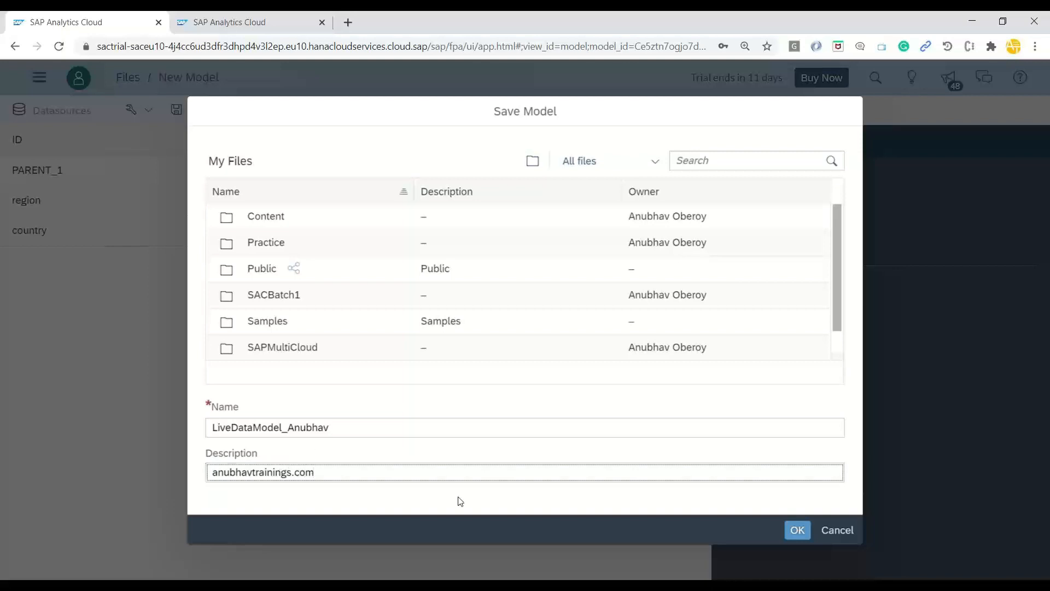
{"action": "left_click", "coordinate": [797, 530]}
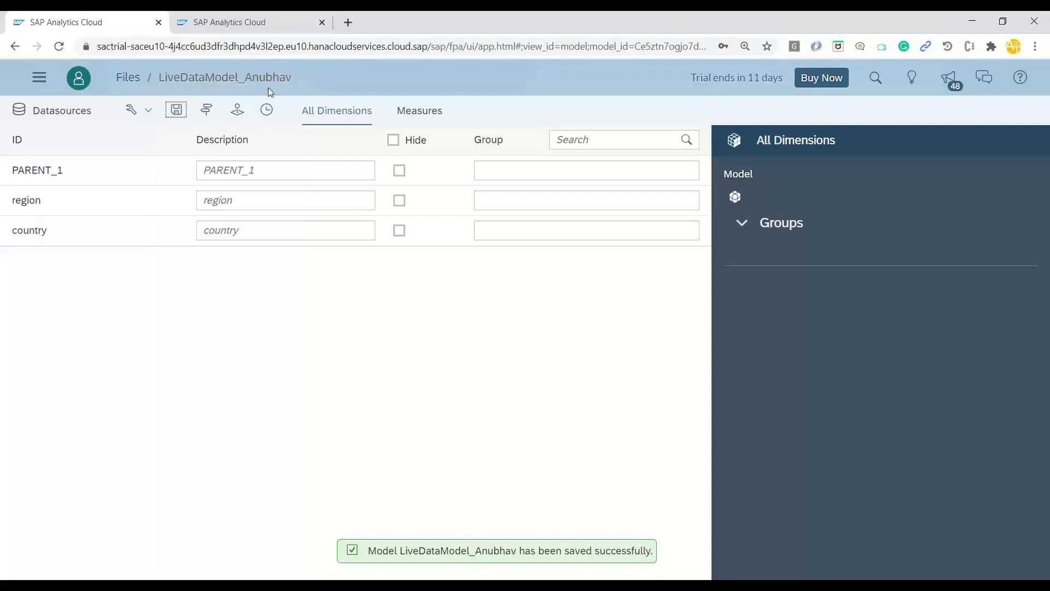
Create a new story that starts with a canvas page
{"action": "left_click", "coordinate": [40, 86]}
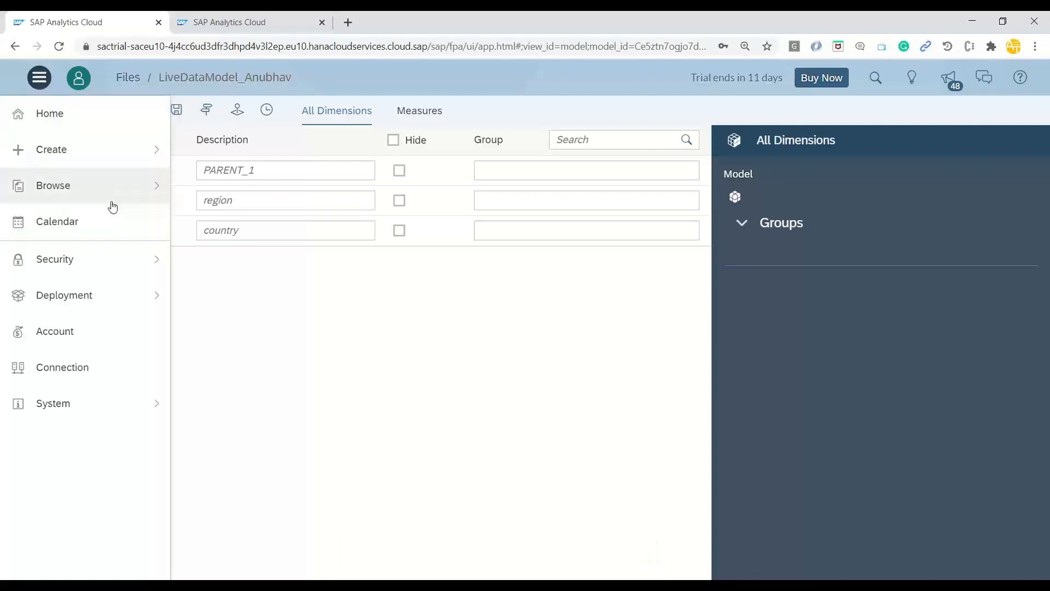
{"action": "left_click", "coordinate": [105, 157]}
{"action": "left_click", "coordinate": [239, 166]}
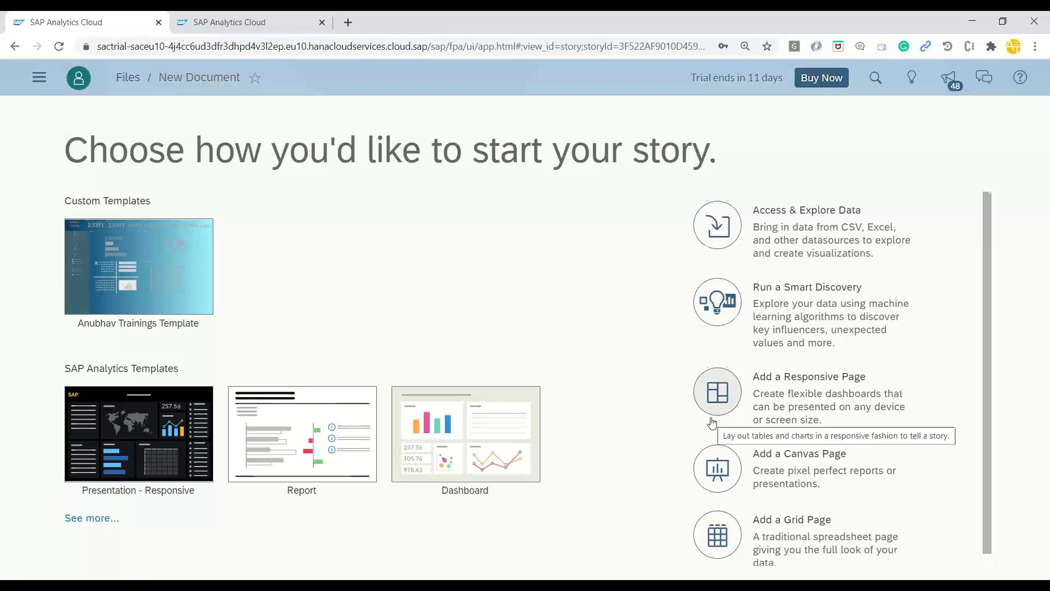
{"action": "scroll", "coordinate": [712, 422], "scroll_direction": "down", "scroll_amount": 1}
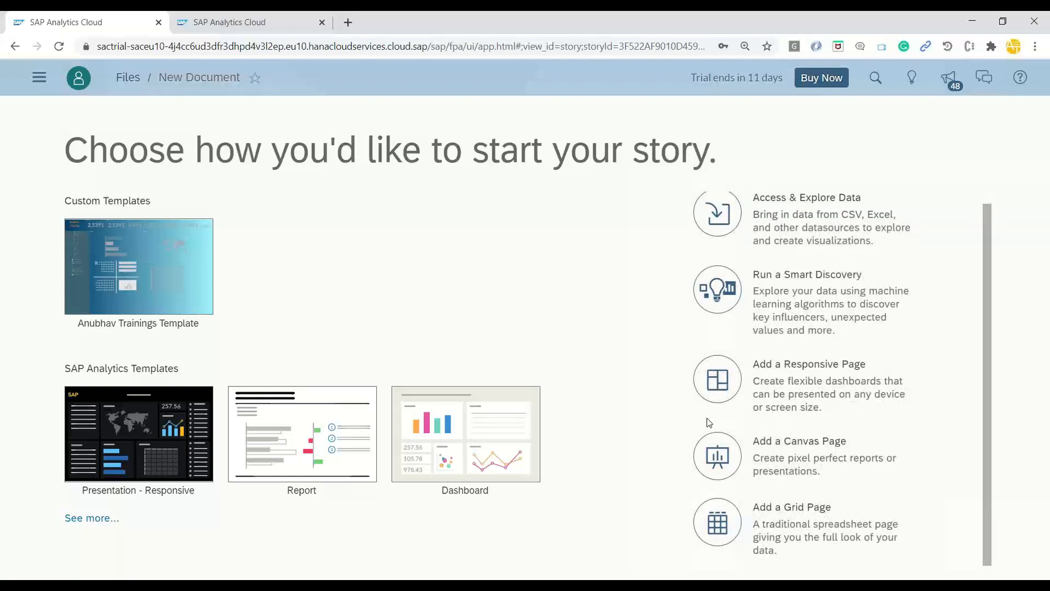
{"action": "left_click", "coordinate": [705, 454]}
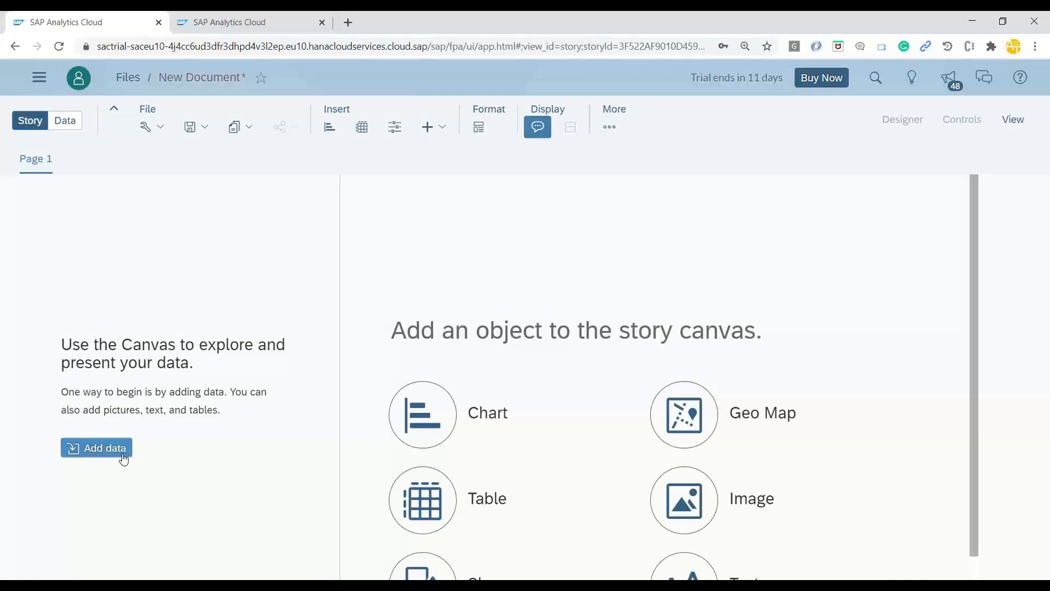
Insert a chart based on the newly saved live data model and enlarge it on the canvas, mainly in width
{"action": "left_click", "coordinate": [428, 433]}
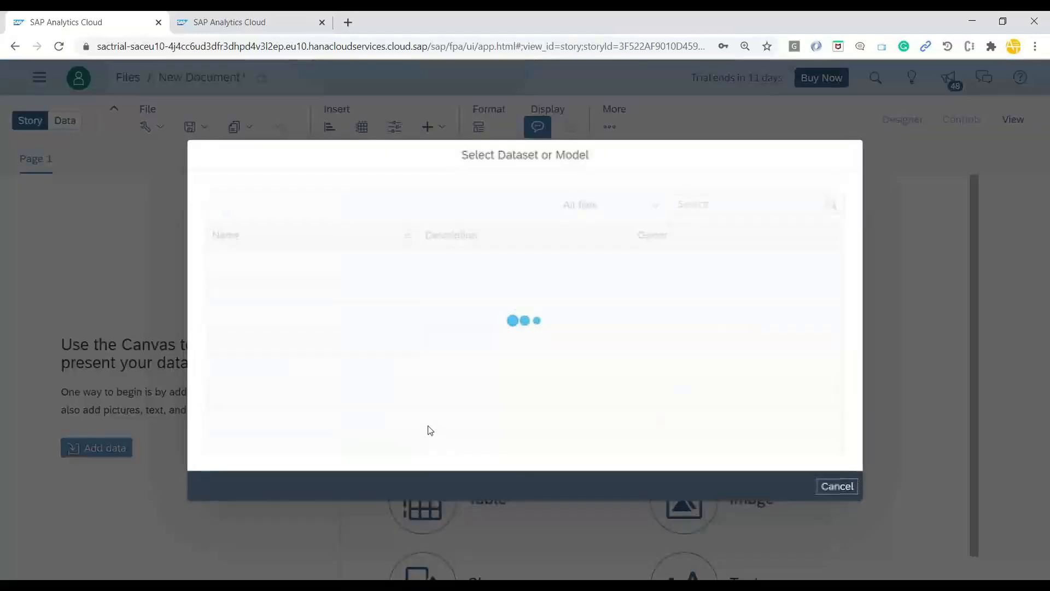
{"action": "left_click", "coordinate": [283, 416]}
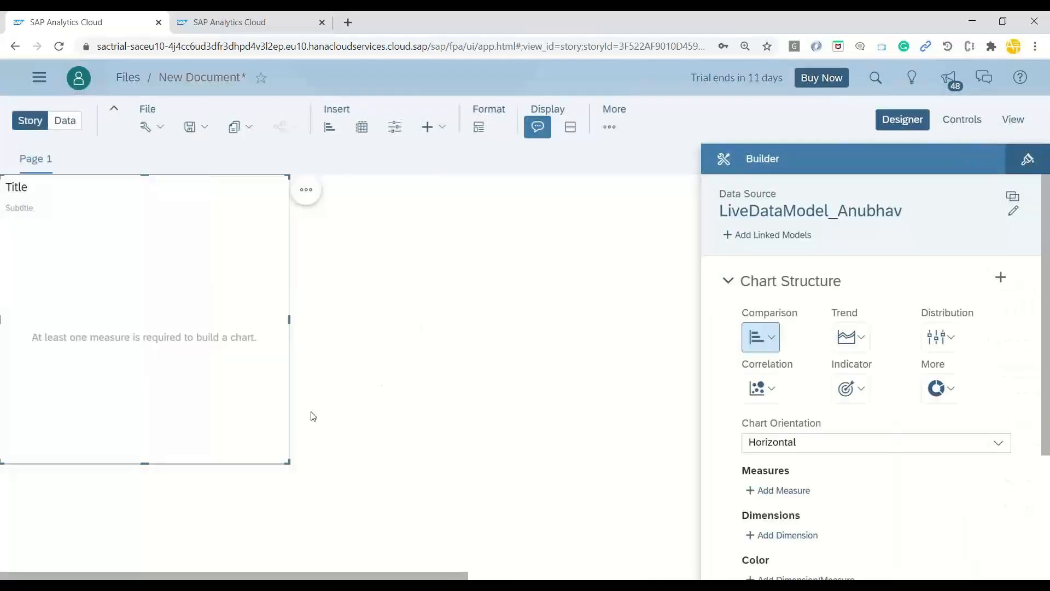
{"action": "left_click_drag", "start_coordinate": [289, 462], "coordinate": [466, 480]}
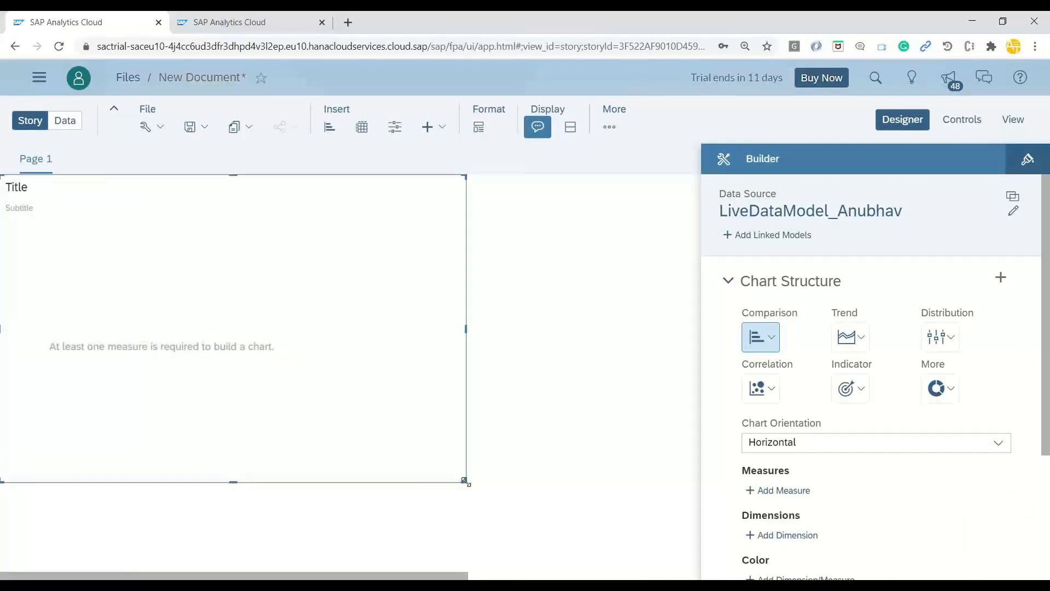
Add amount as the chart's measure
{"action": "scroll", "coordinate": [871, 490], "scroll_direction": "down", "scroll_amount": 3}
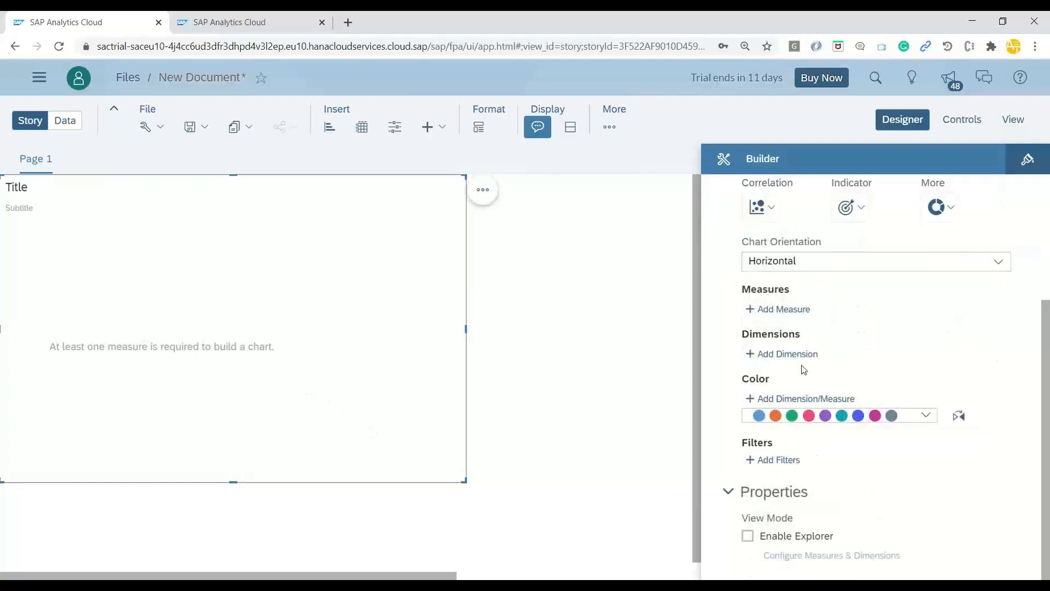
{"action": "left_click", "coordinate": [792, 309]}
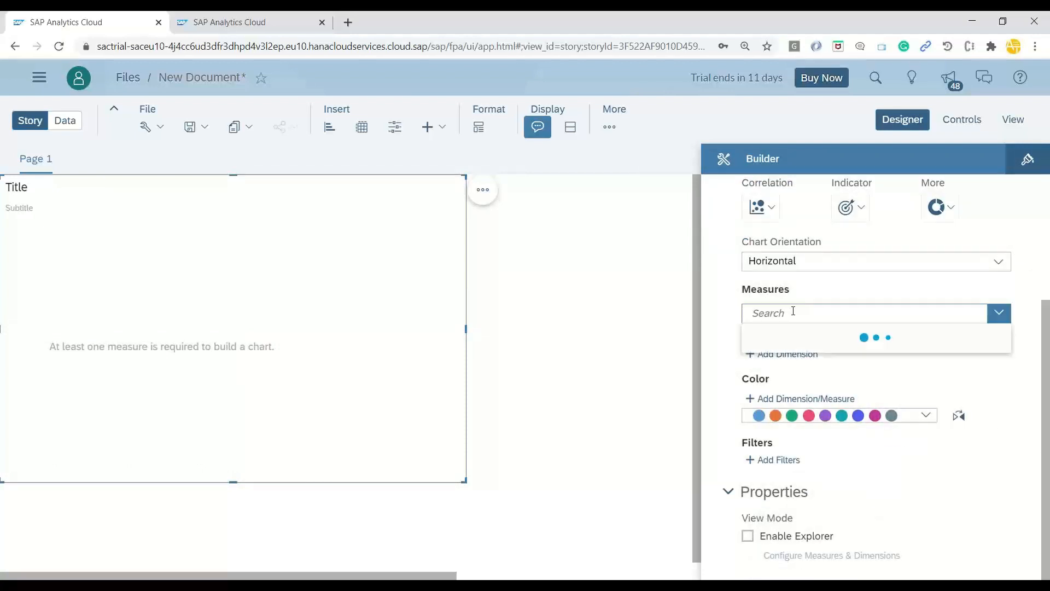
{"action": "left_click", "coordinate": [789, 405]}
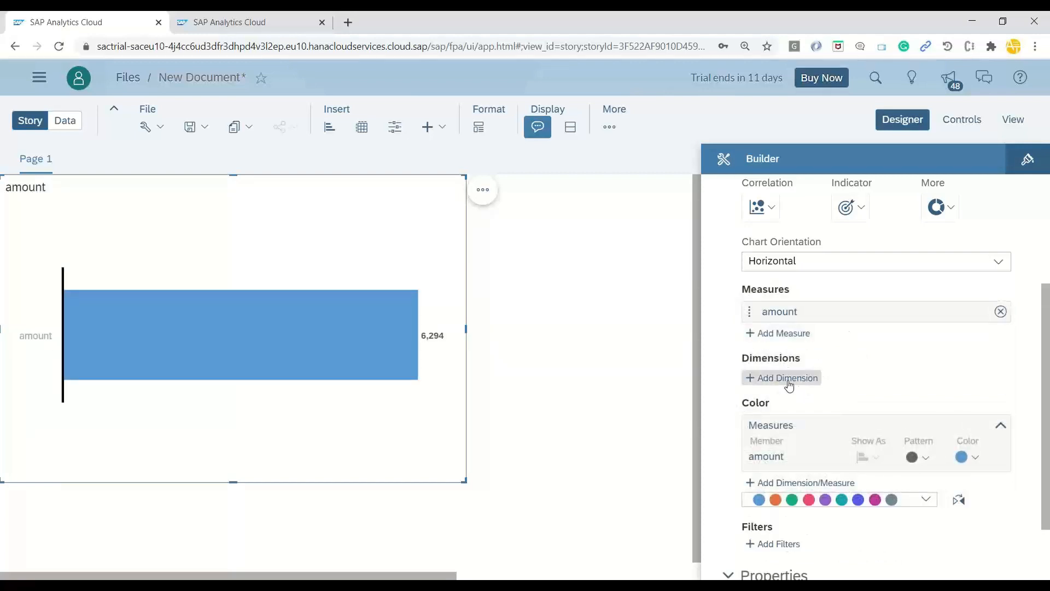
Add region and then country as the chart's dimensions, and inspect the data details of the China bar
{"action": "left_click", "coordinate": [796, 377]}
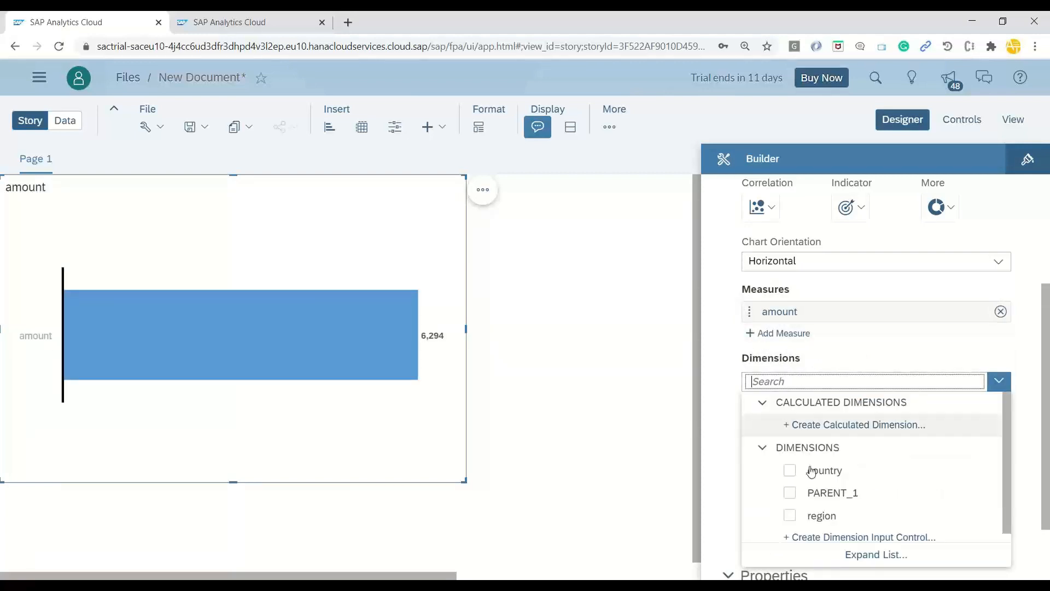
{"action": "scroll", "coordinate": [804, 493], "scroll_direction": "down", "scroll_amount": 1}
{"action": "left_click", "coordinate": [790, 506]}
{"action": "left_click", "coordinate": [719, 485]}
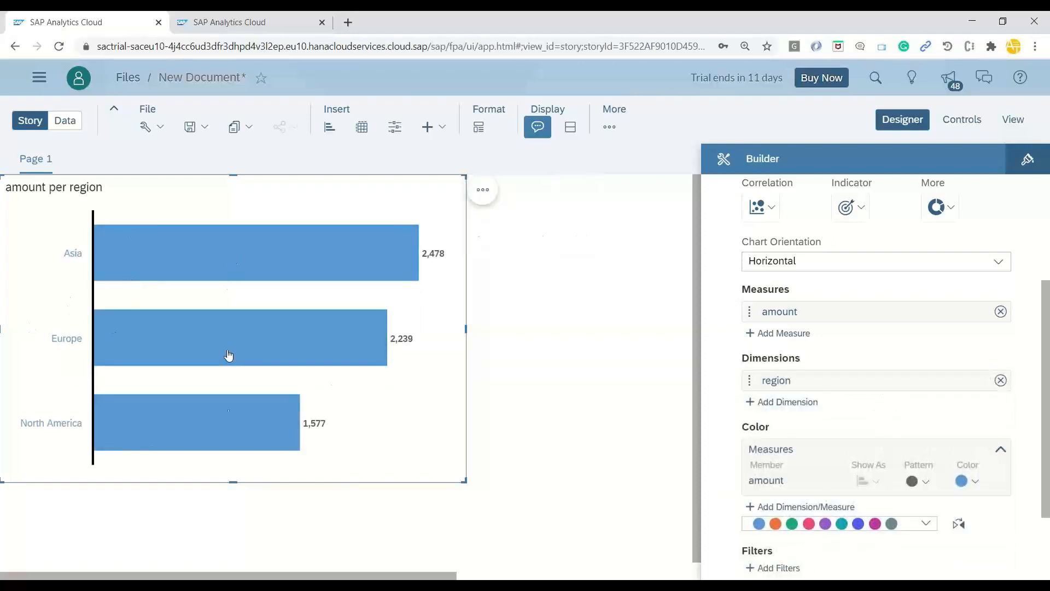
{"action": "left_click", "coordinate": [798, 403]}
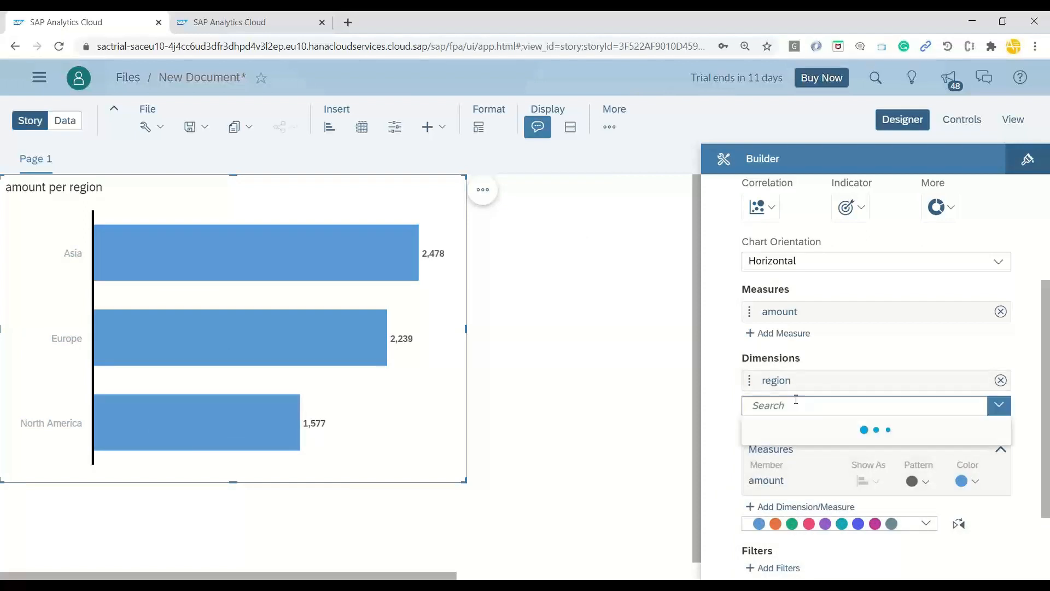
{"action": "left_click", "coordinate": [791, 495]}
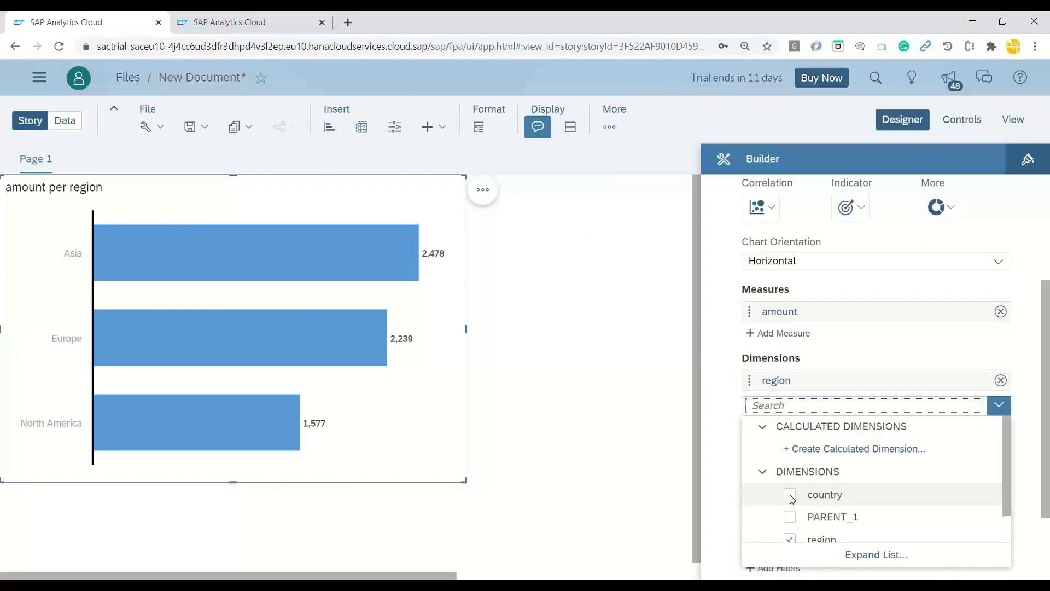
{"action": "left_click", "coordinate": [703, 476]}
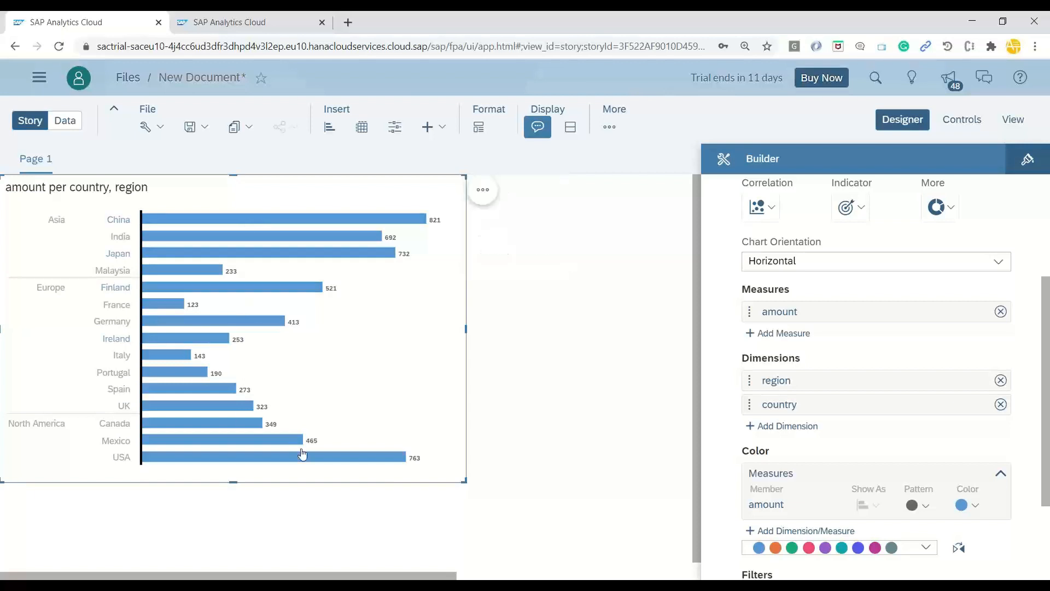
{"action": "mouse_move", "coordinate": [253, 224]}
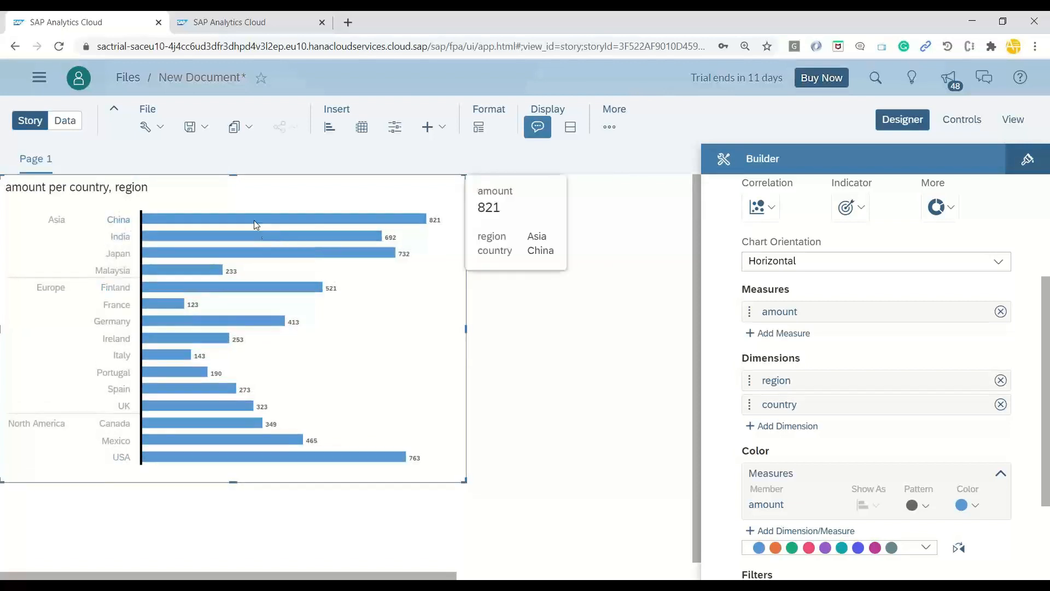